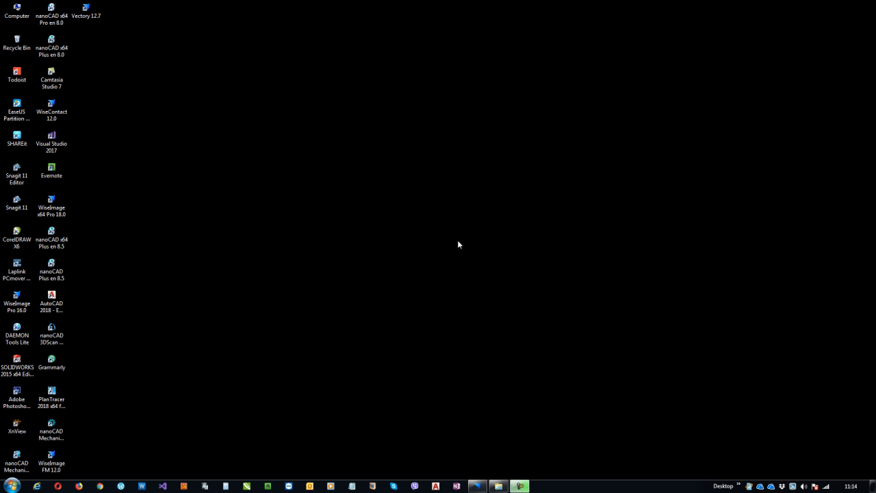
Switch to Vectory 12 and look through the application preferences, closing them without changes.
click(476, 486)
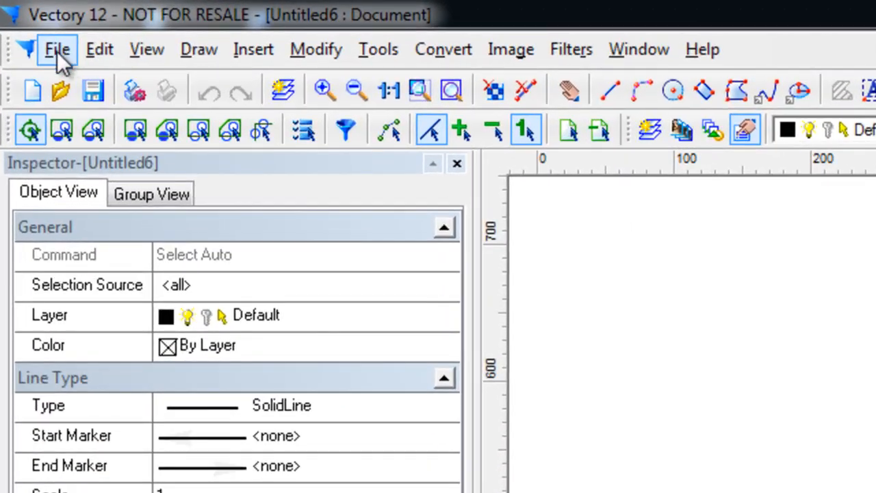
click(19, 16)
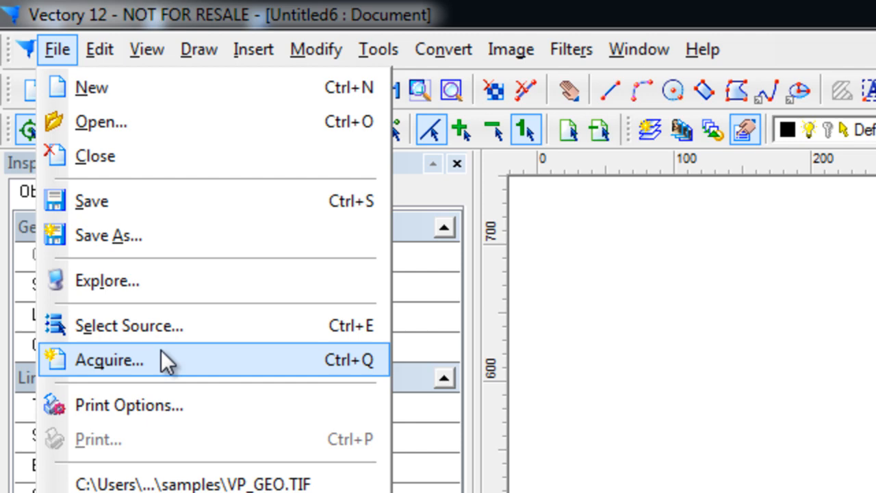
mouse_move(112, 53)
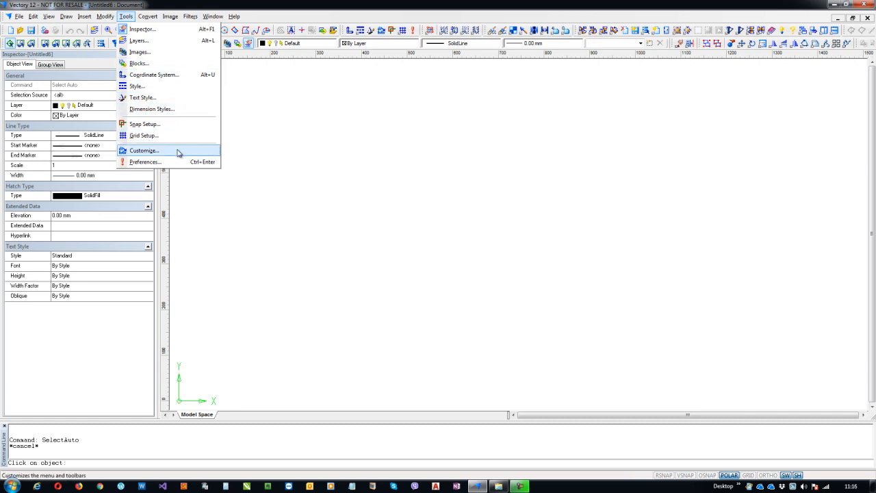
click(176, 163)
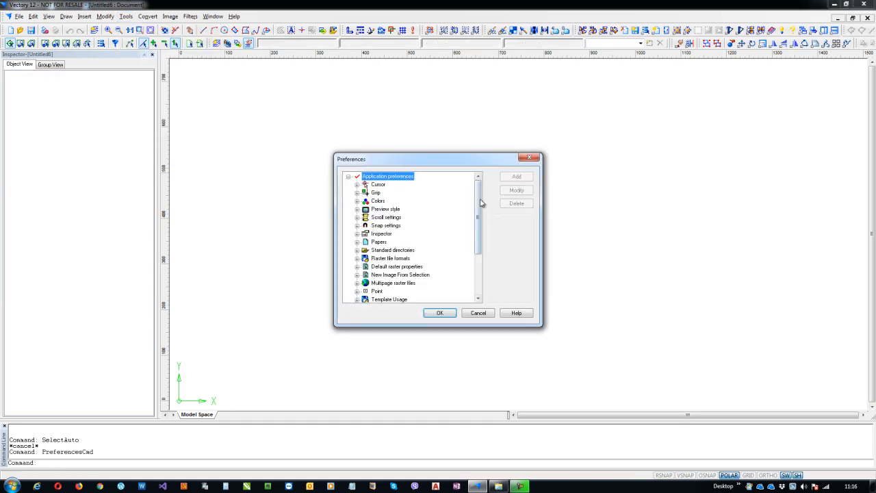
drag(479, 201, 478, 181)
click(529, 158)
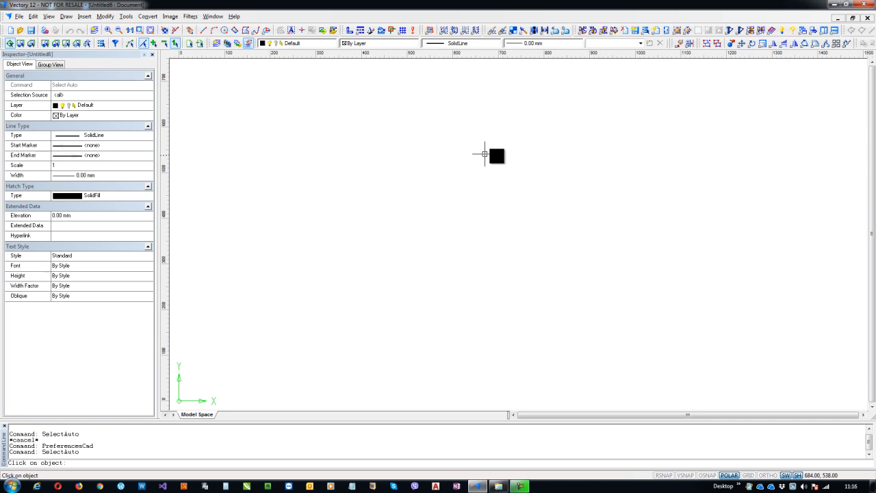
click(146, 17)
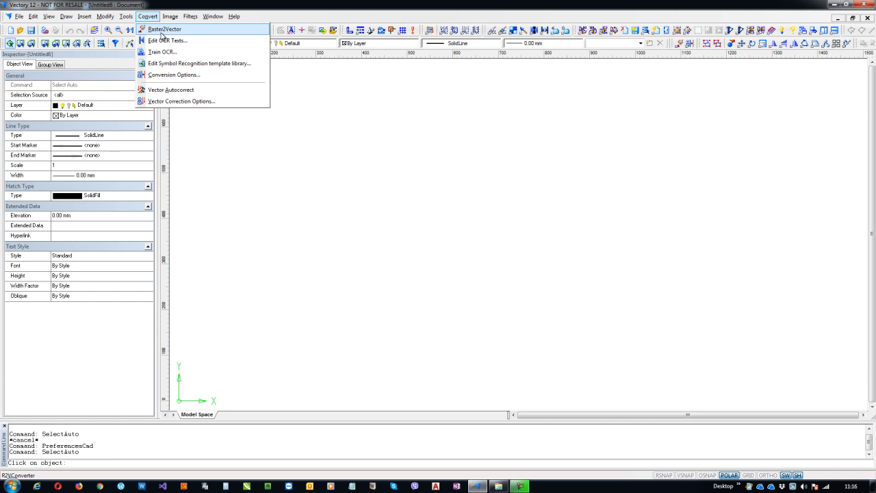
mouse_move(169, 16)
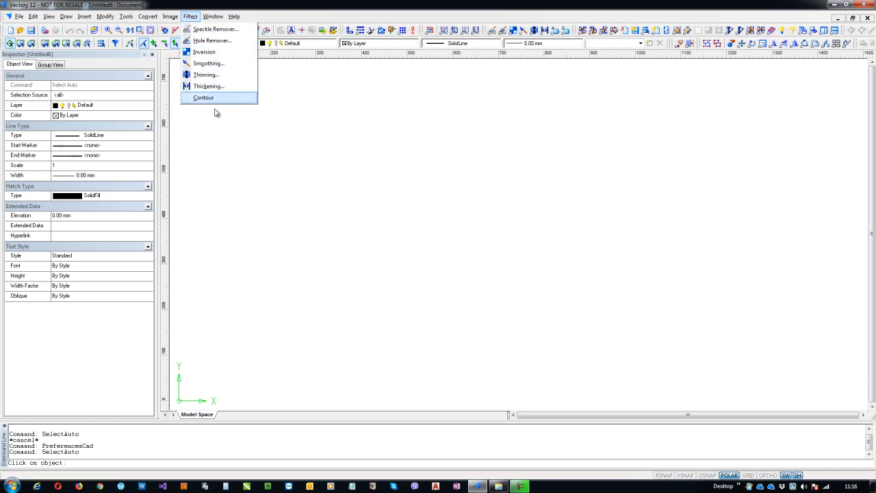
click(223, 144)
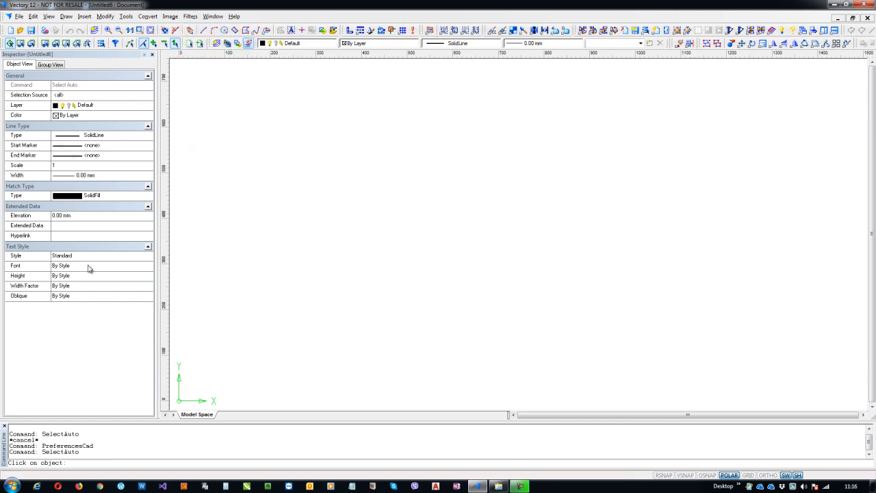
drag(230, 145, 677, 349)
scroll(498, 212, down, 2)
drag(536, 203, 469, 239)
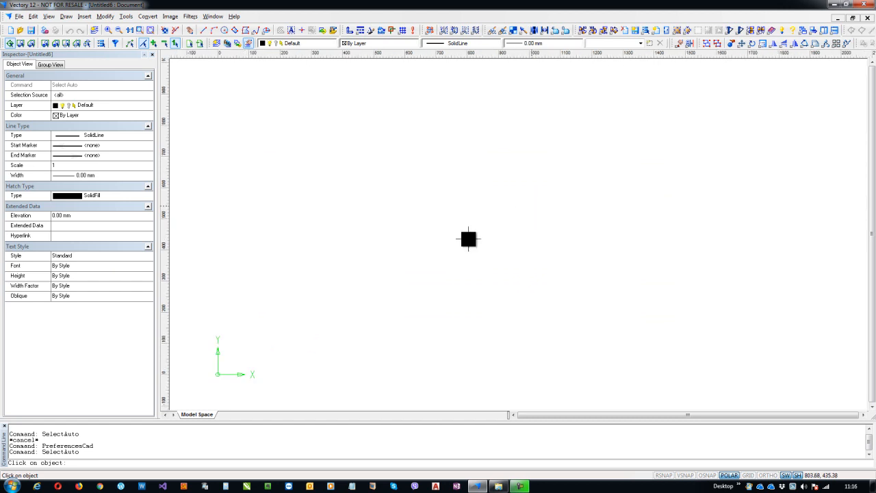
drag(410, 285, 399, 255)
click(316, 448)
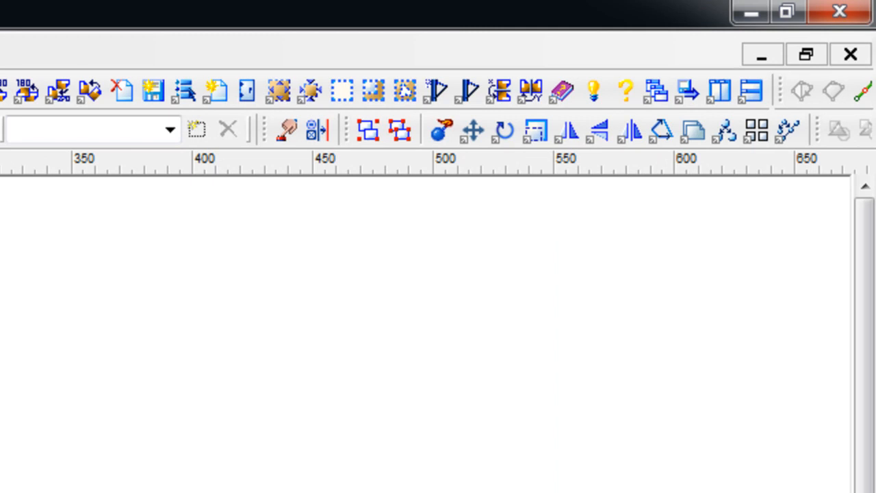
Cycle through the open sample documents and bring up the mechanical drawing CS_MECH.TIF.
key(ctrl+Tab)
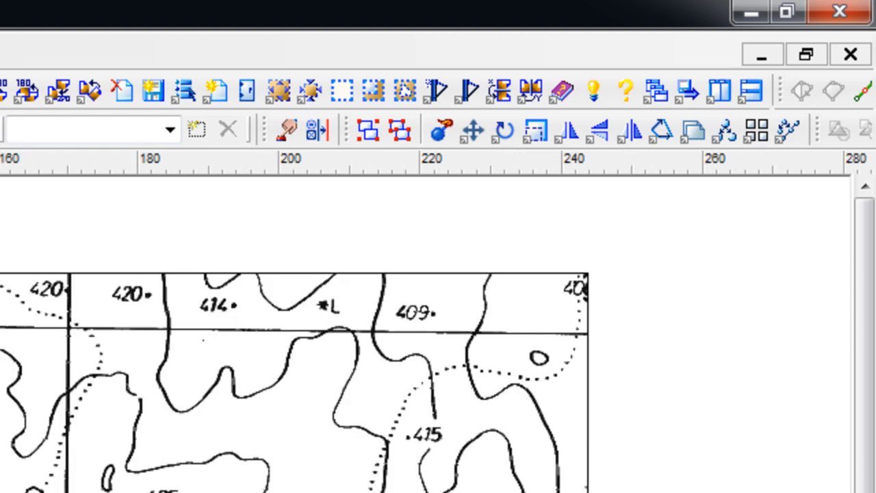
key(ctrl+Tab)
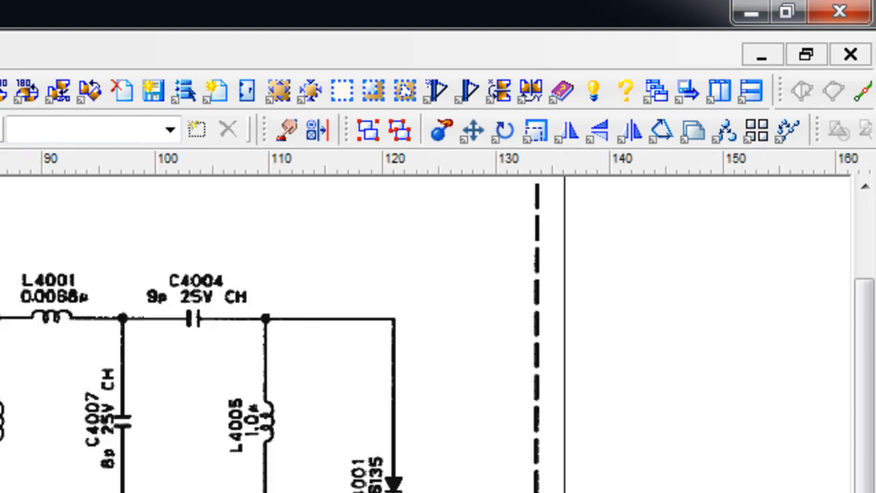
key(ctrl+Tab)
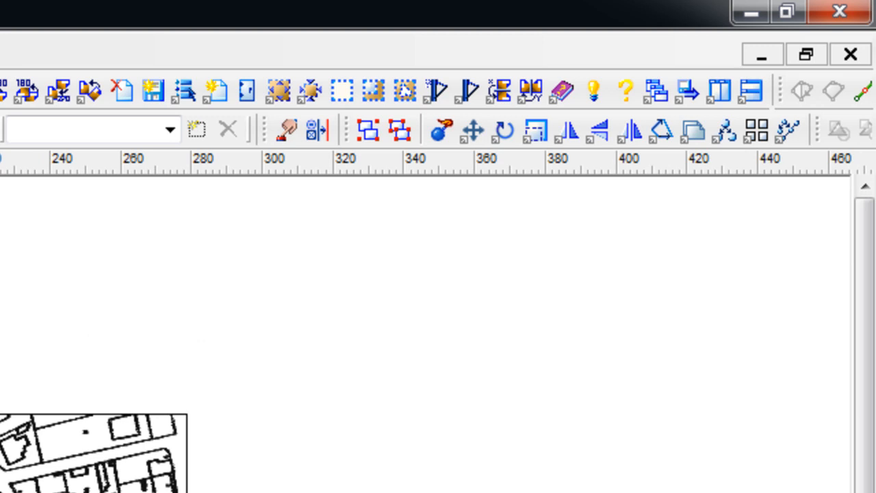
key(ctrl+Tab)
key(ctrl+Tab)
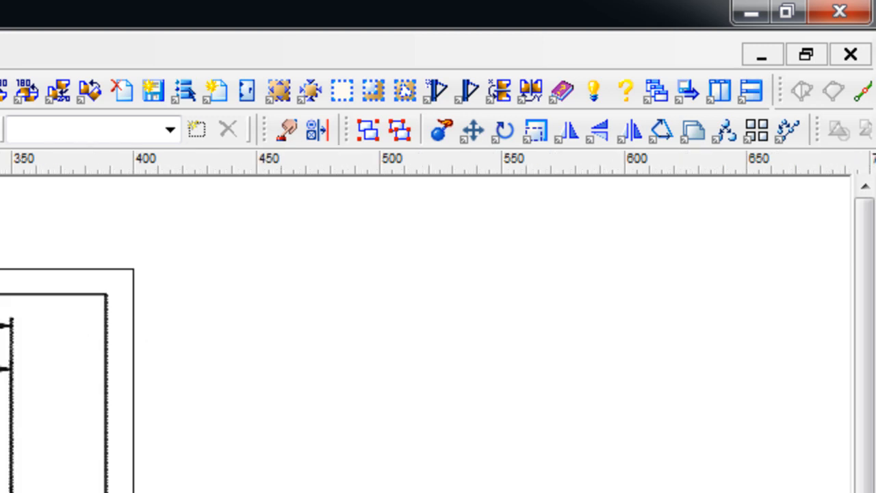
key(ctrl+Tab)
key(ctrl+Tab)
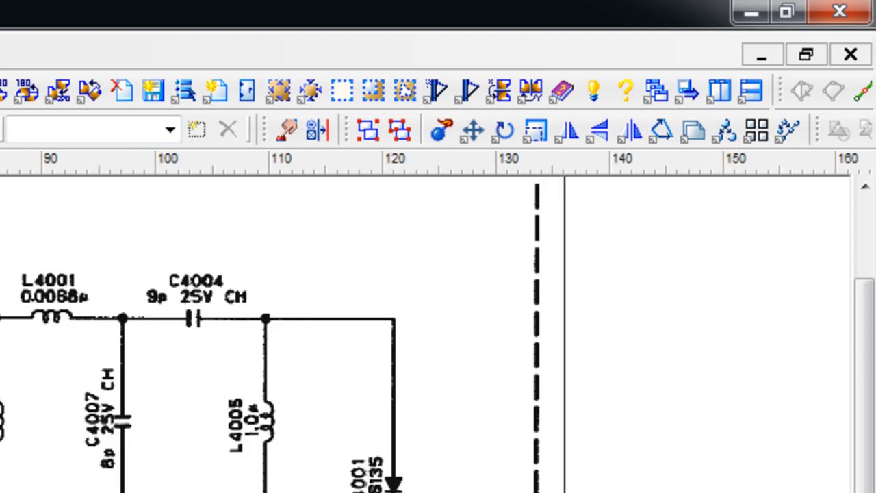
key(ctrl+Tab)
key(ctrl+Tab)
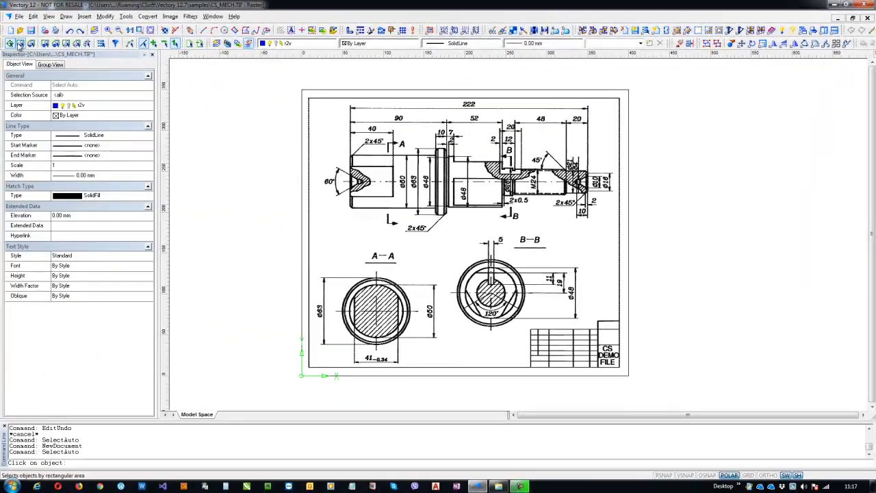
Examine the file types available when opening a file, and leave the Open File dialog without opening anything.
click(19, 16)
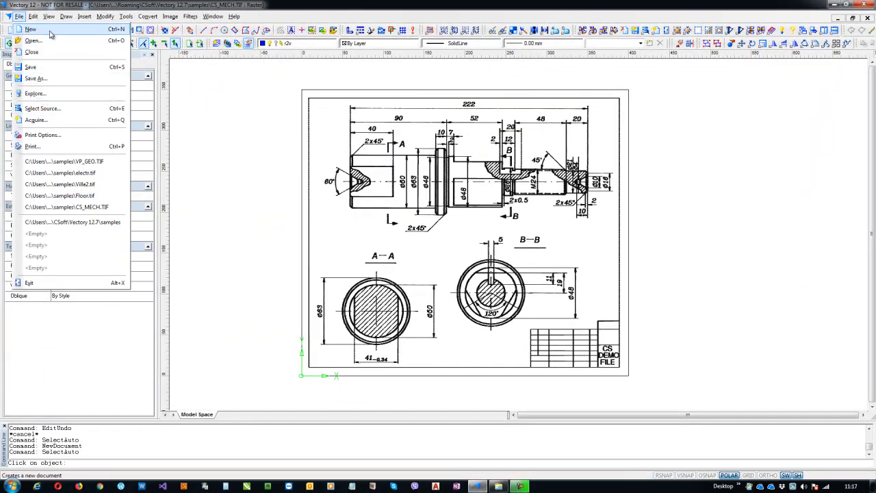
click(51, 41)
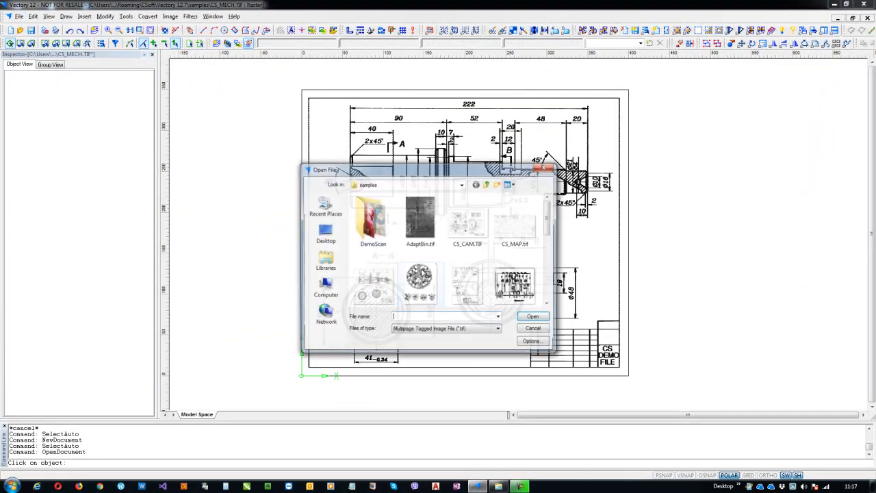
click(448, 330)
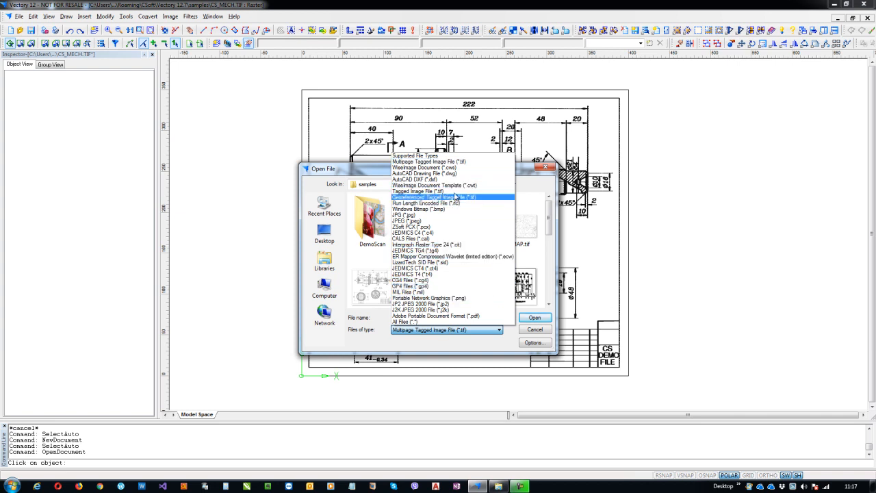
click(342, 348)
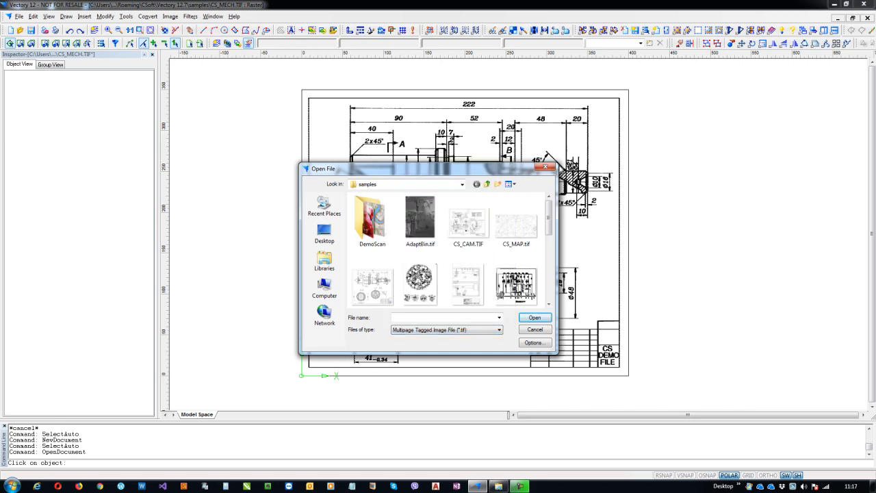
click(546, 167)
key(Escape)
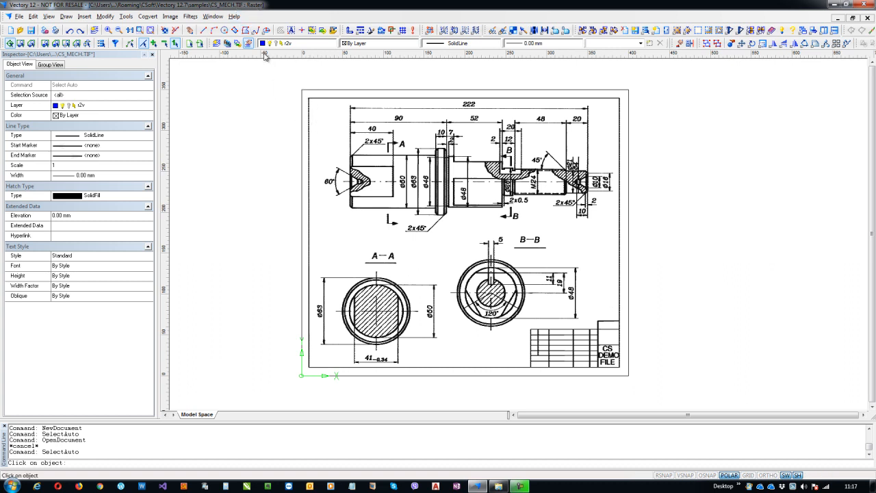
Check the layer list of the mechanical drawing and close it.
click(216, 43)
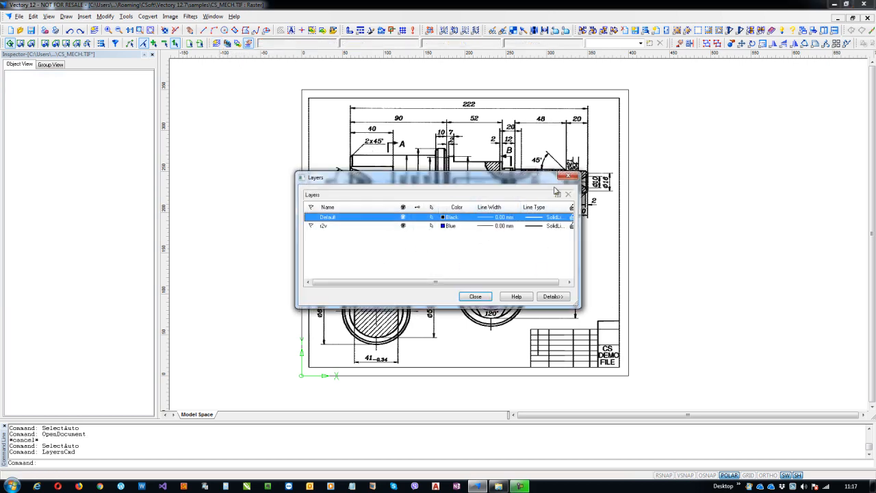
key(Escape)
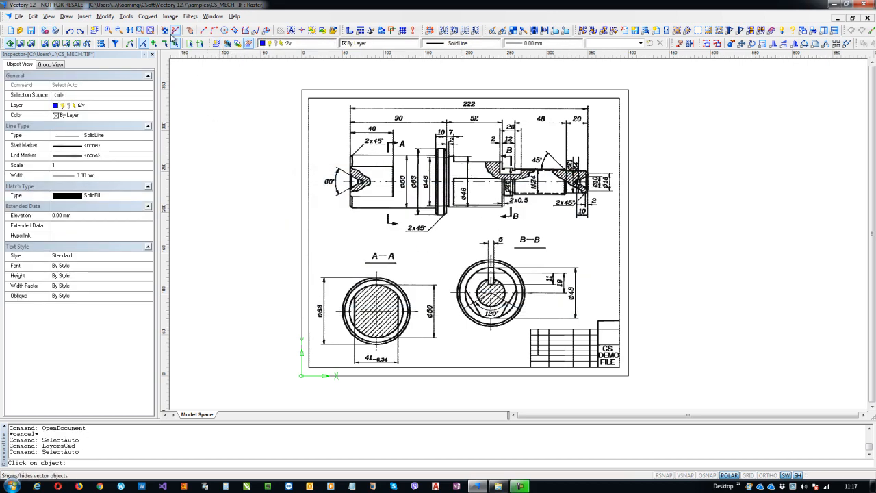
Review the raster-to-vector conversion options for recognition, dimensions, width separation, texts and symbols, keeping the dialog clear of the part.
click(150, 17)
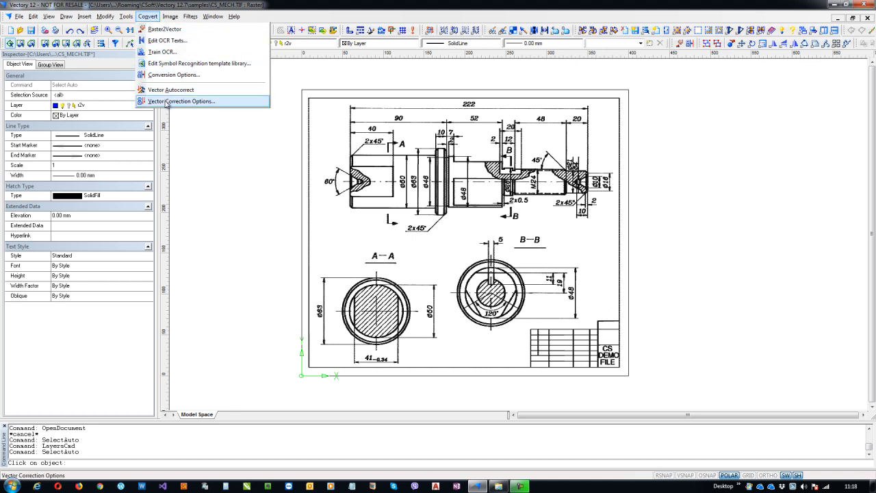
click(194, 76)
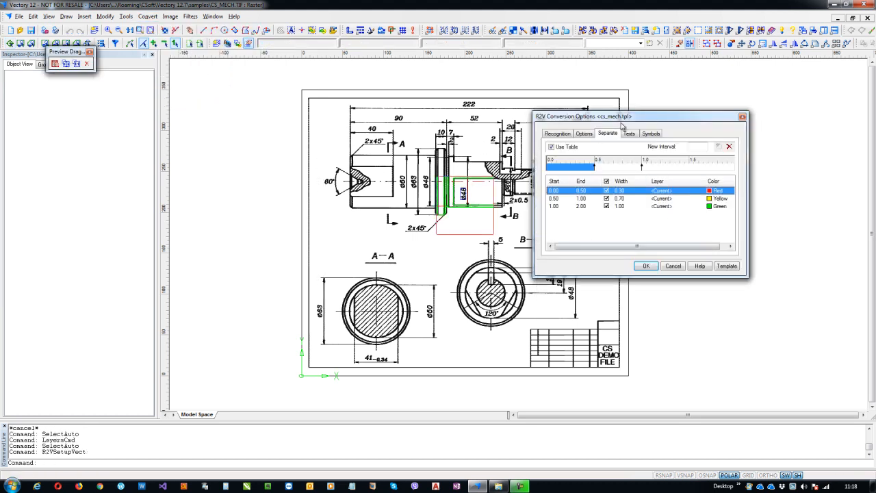
drag(623, 125, 636, 210)
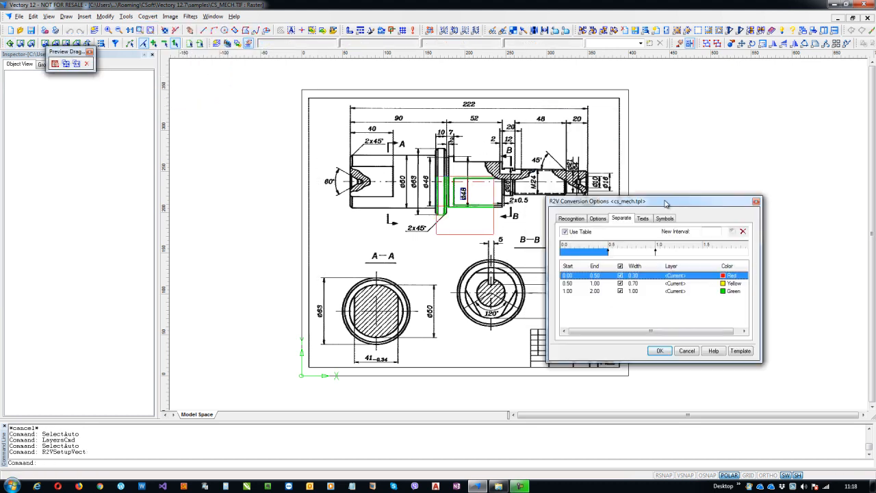
click(572, 218)
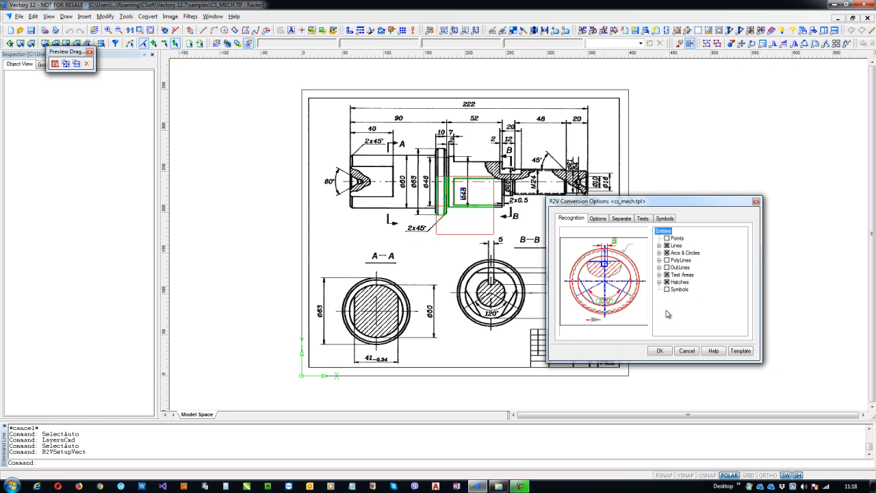
click(598, 219)
click(622, 219)
click(645, 220)
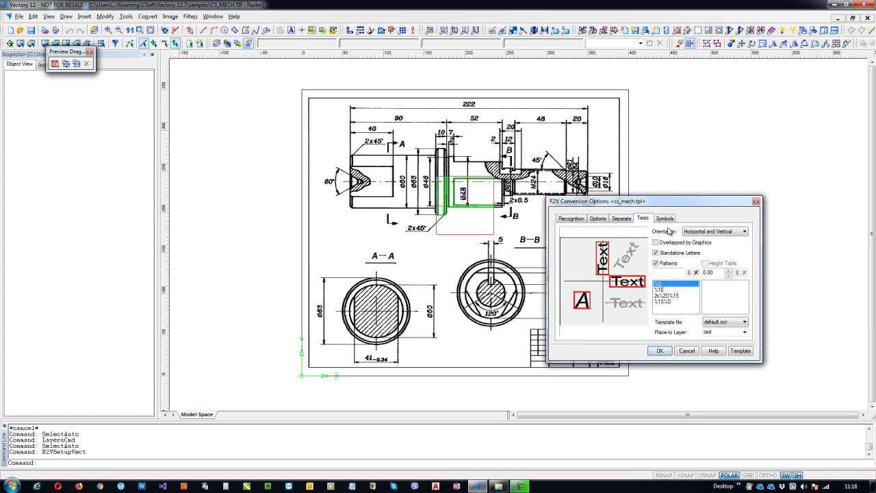
click(668, 220)
Examine the Lines and Arcs & Circles recognition entities with their Line Types and Arrows sub-options, keeping Lines enabled.
click(580, 219)
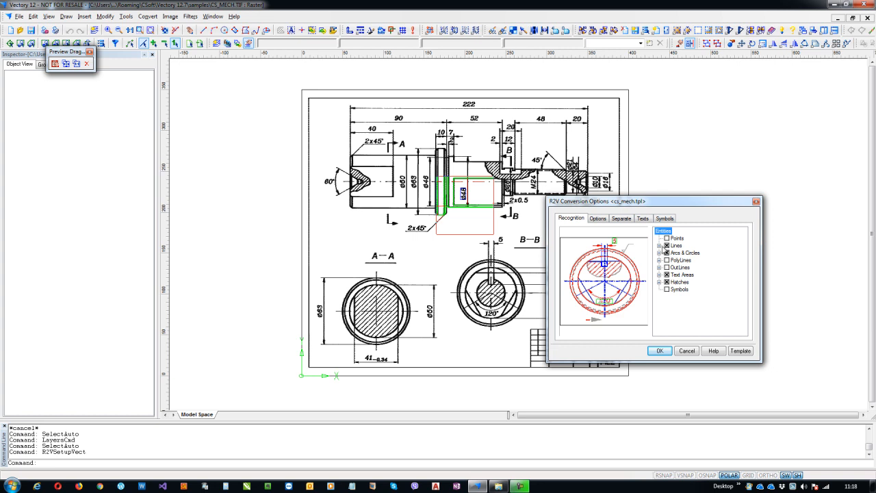
click(660, 246)
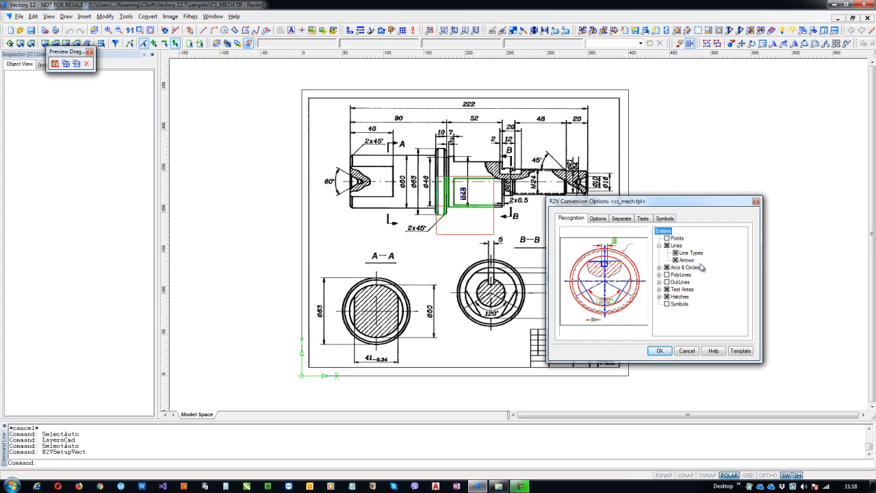
click(659, 245)
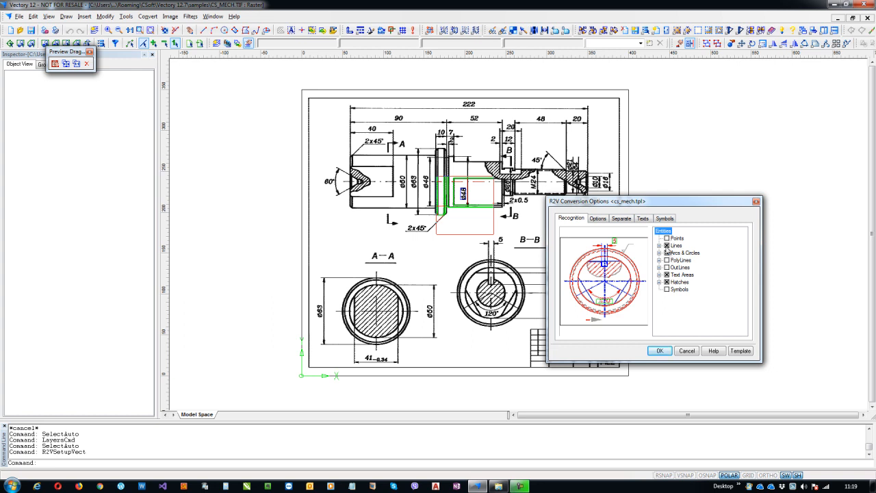
click(667, 247)
click(666, 246)
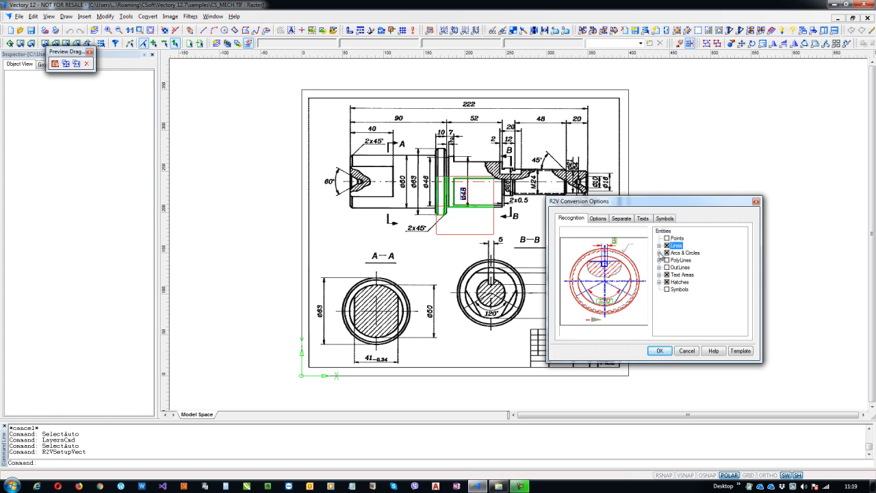
click(660, 253)
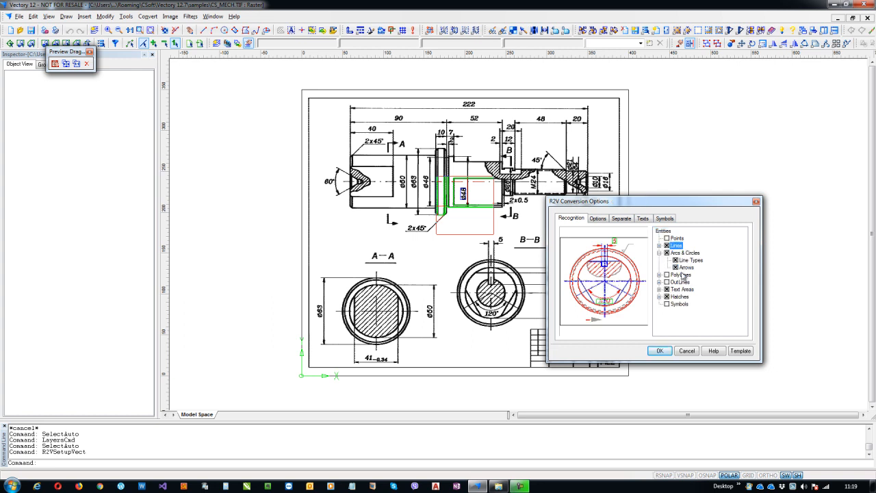
click(678, 269)
click(660, 253)
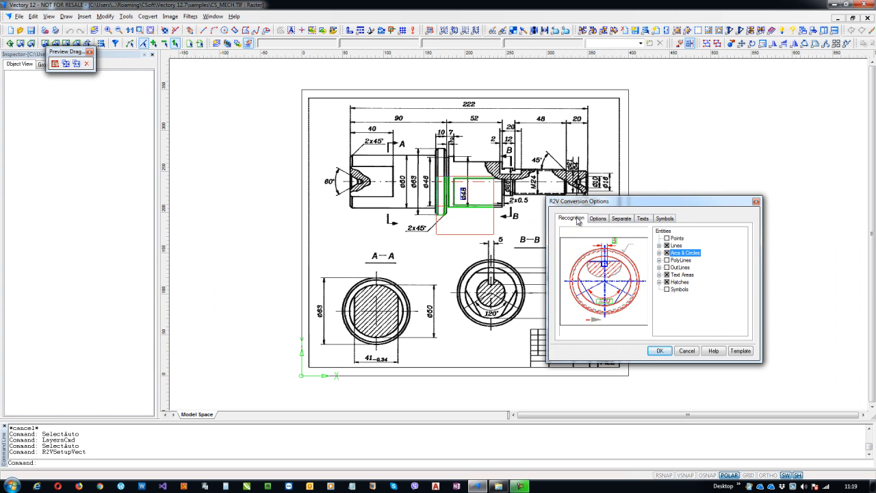
Sample the Max Width from the dashed line below the M24 dimension, and set Max Width back to 2.0.
click(598, 219)
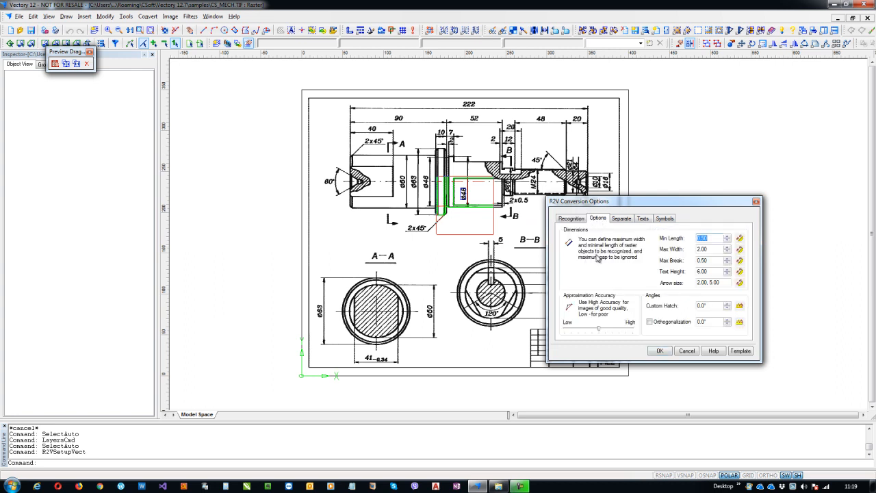
drag(661, 204, 698, 170)
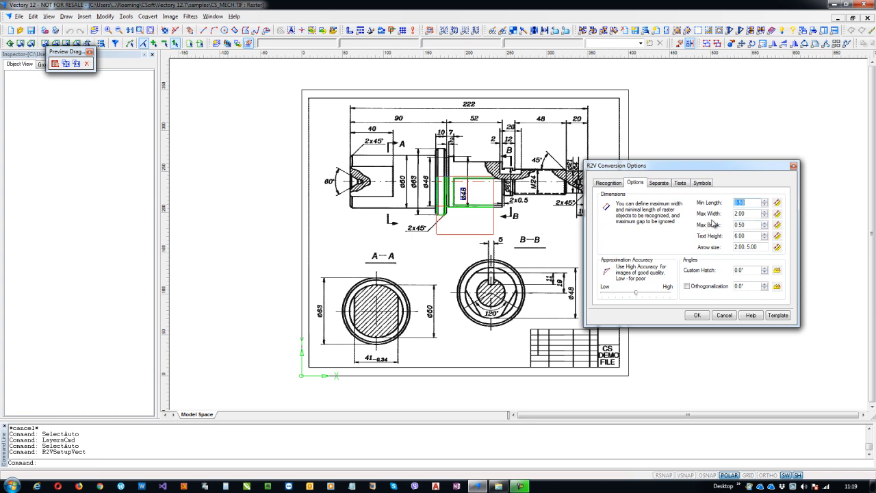
click(747, 213)
scroll(472, 216, up, 5)
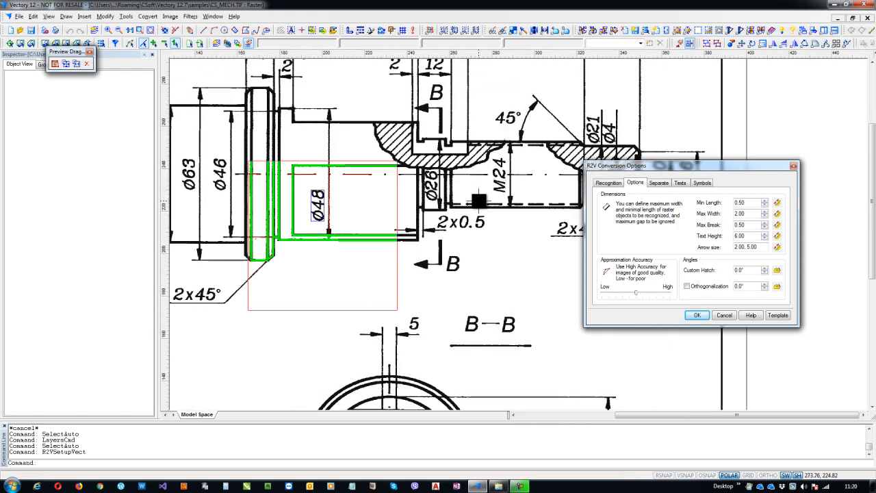
scroll(479, 201, up, 5)
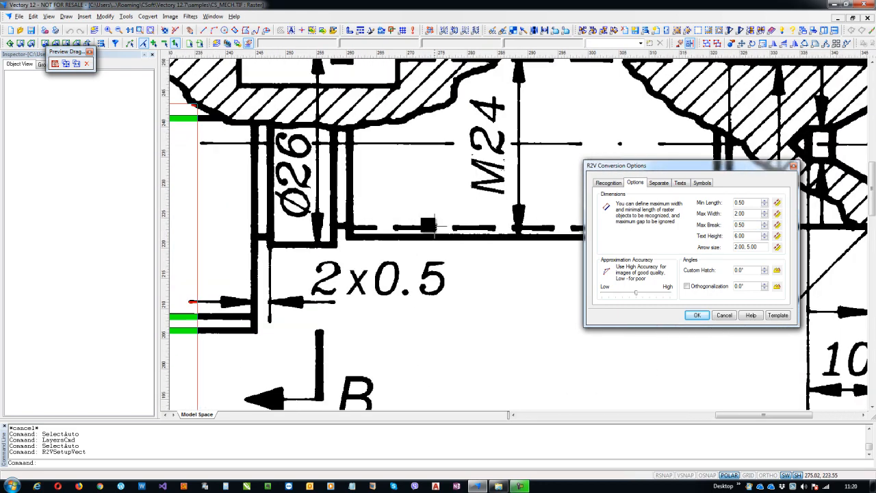
drag(425, 222, 327, 224)
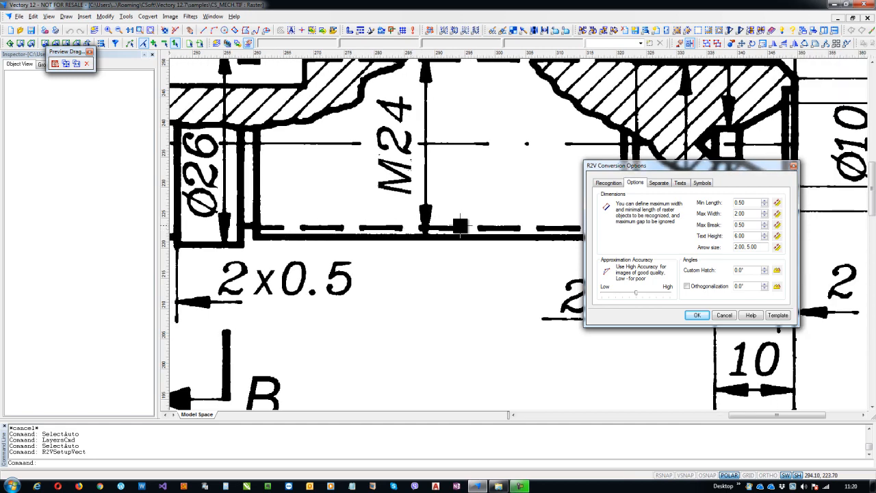
mouse_move(460, 225)
mouse_down()
mouse_move(280, 216)
mouse_move(375, 223)
mouse_up()
drag(267, 219, 326, 227)
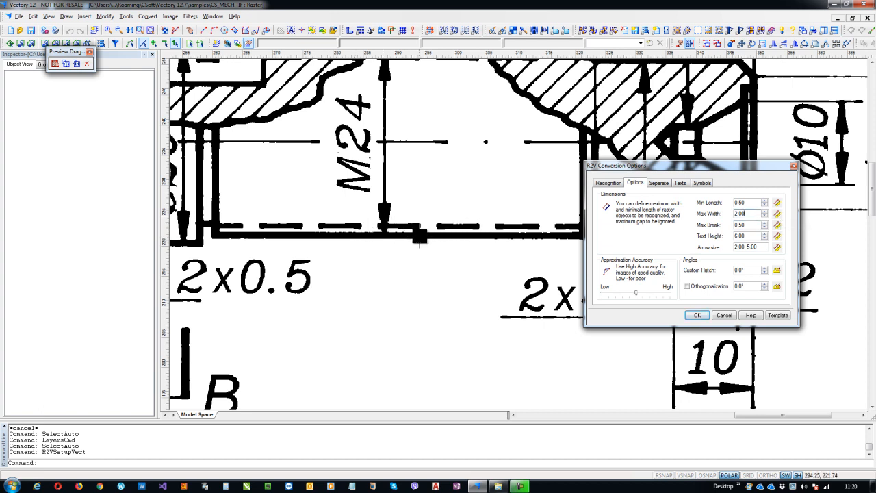
click(777, 214)
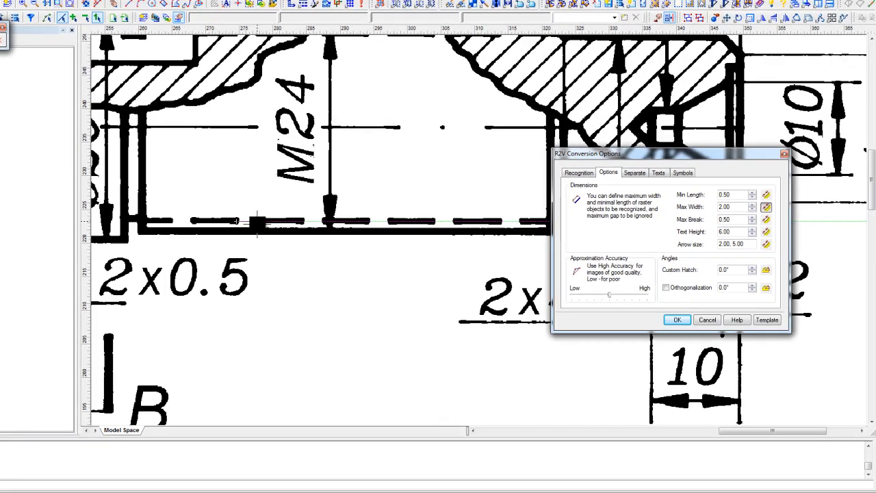
click(257, 222)
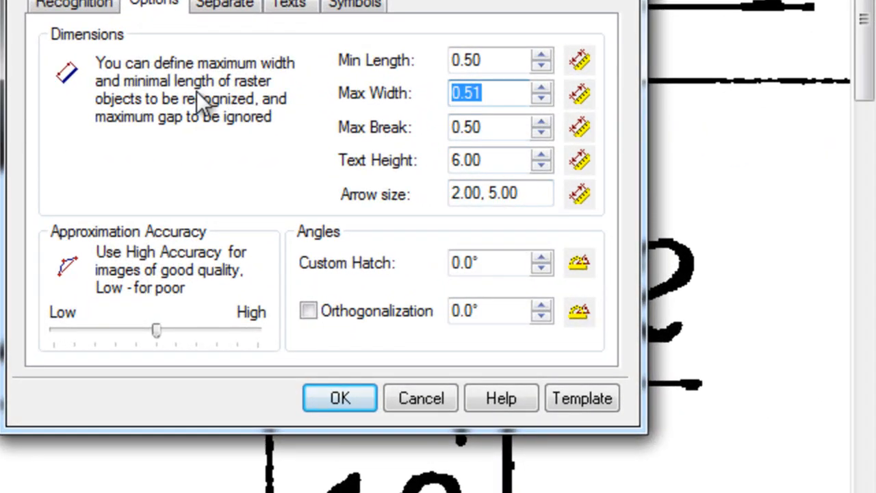
text(2.0)
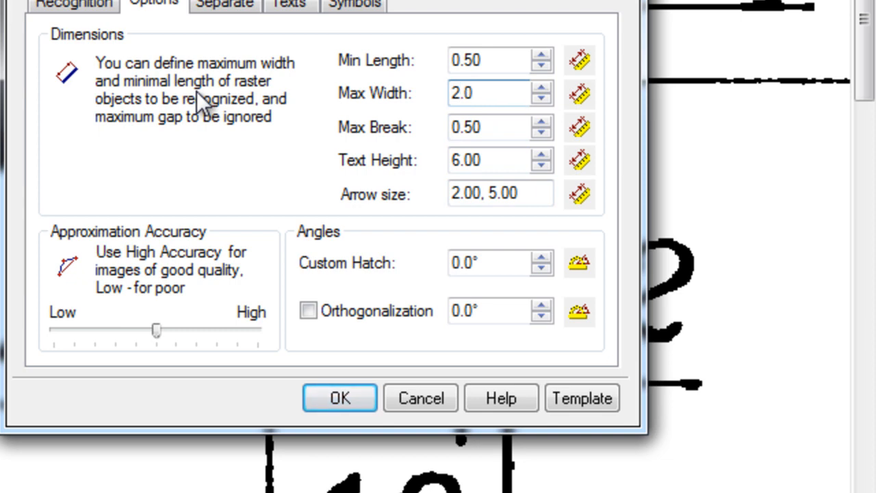
Inspect the drawing's lettering against the Text Height option and turn on Orthogonalization.
click(497, 130)
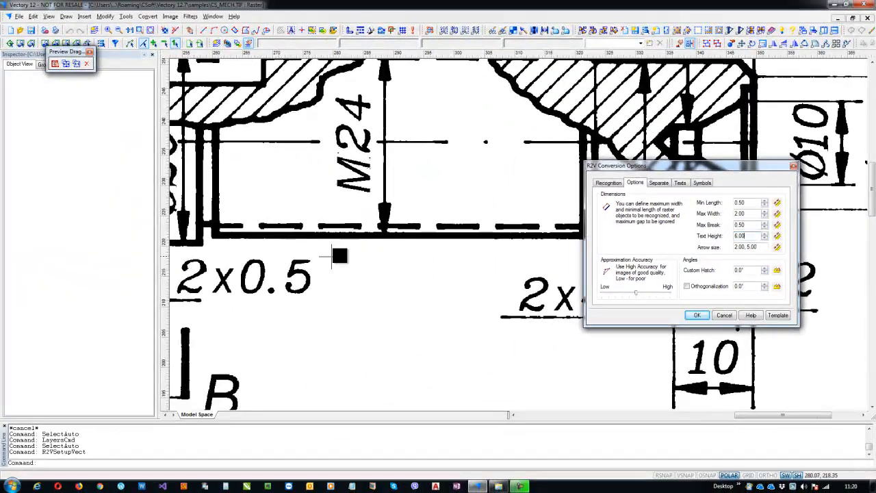
drag(274, 296, 375, 230)
scroll(375, 230, down, 4)
drag(326, 325, 393, 235)
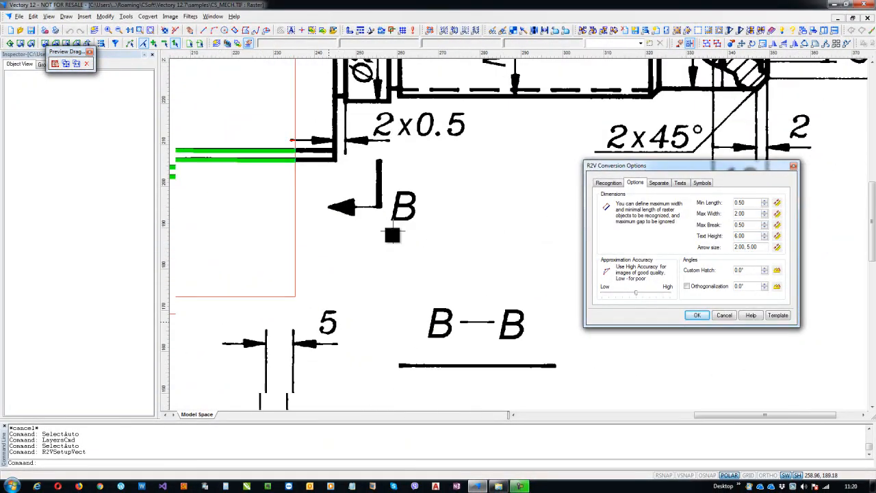
scroll(387, 239, down, 2)
scroll(380, 246, down, 3)
scroll(257, 276, up, 3)
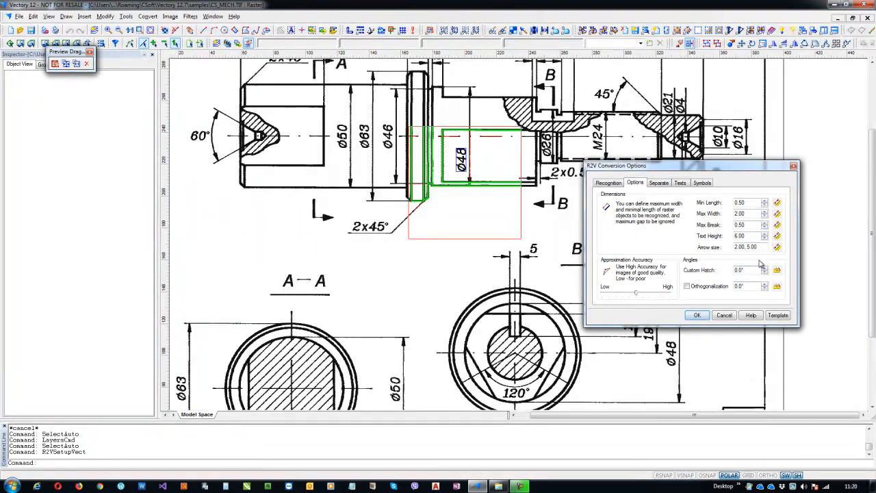
click(688, 287)
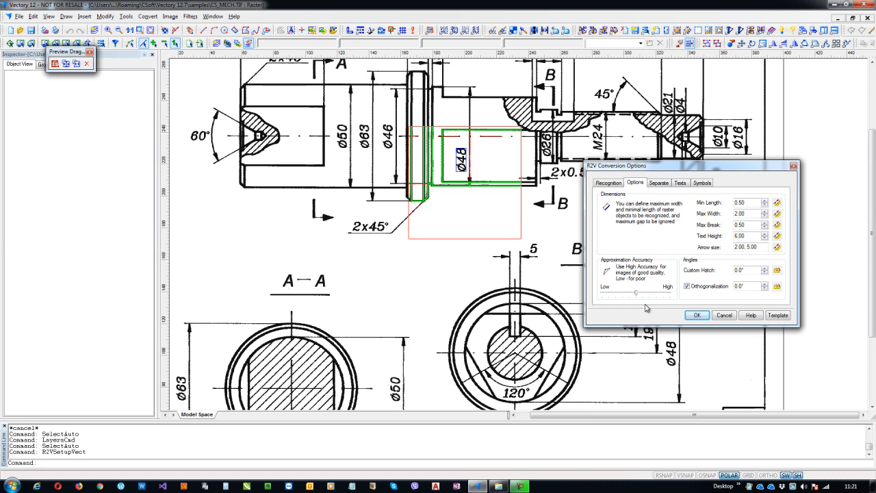
Review the width separation intervals with their widths and colors, comparing them with the Max Width setting.
click(659, 182)
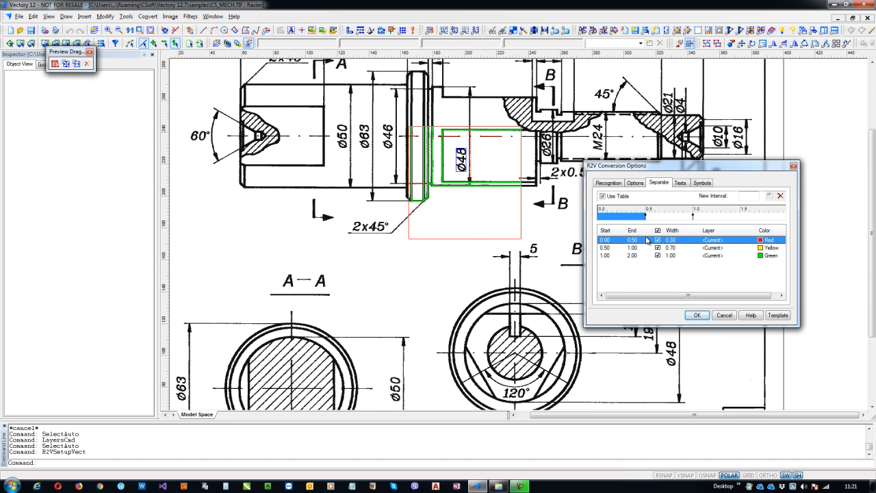
click(636, 183)
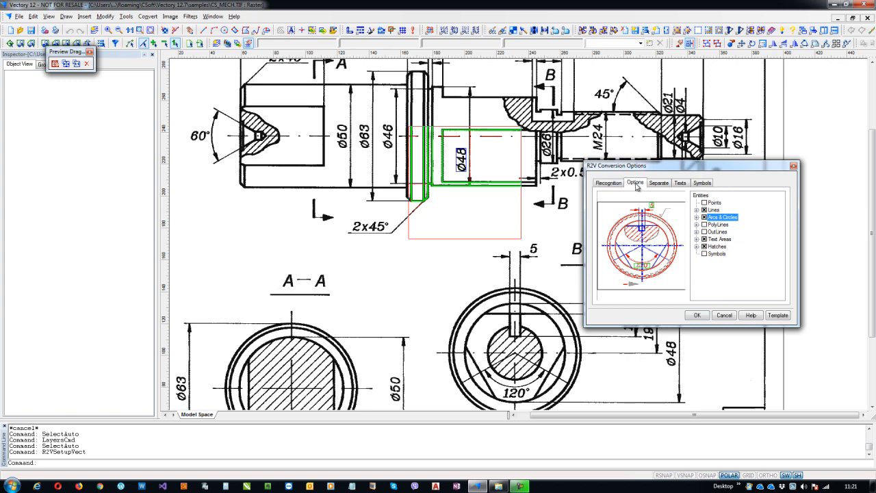
key(Tab)
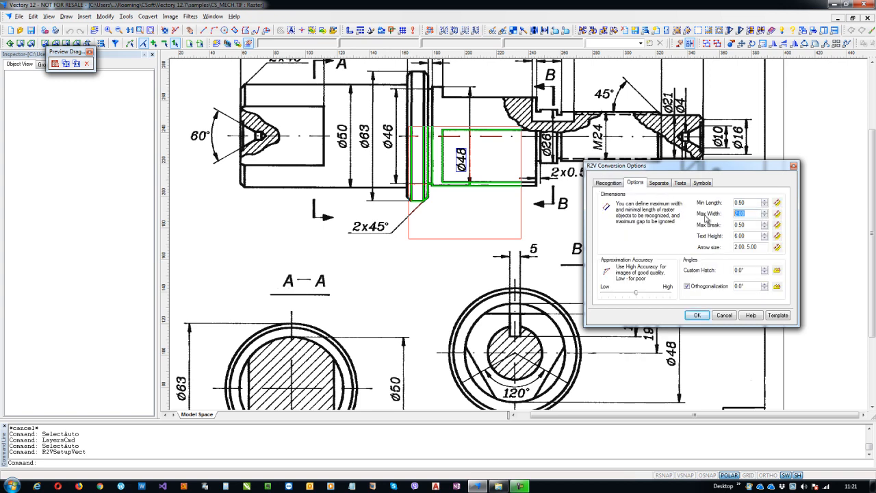
click(661, 186)
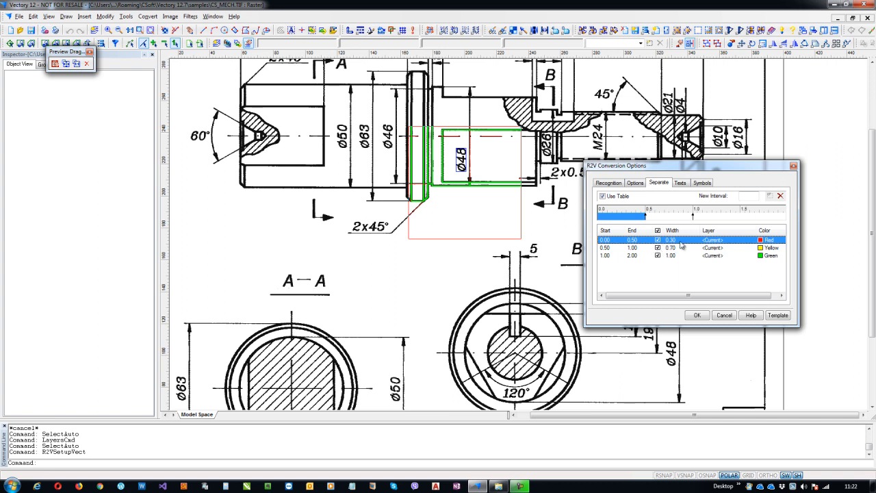
double_click(606, 256)
click(627, 268)
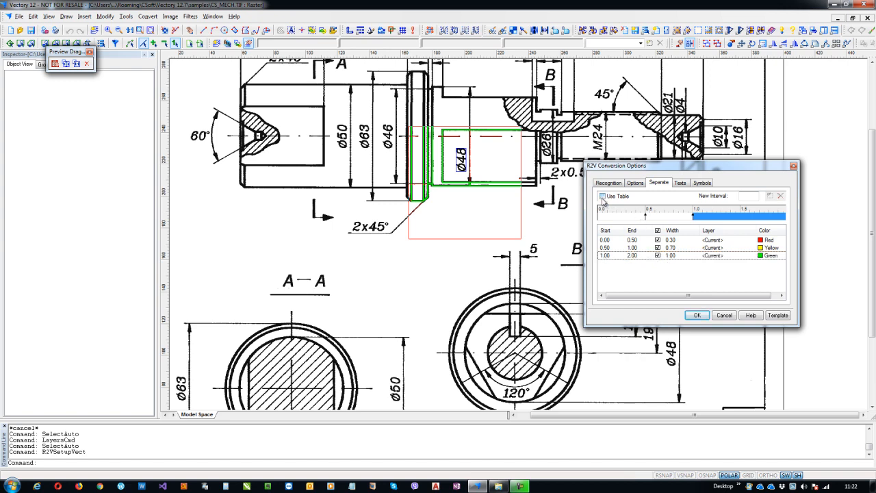
Review the text recognition orientations and template files, keeping Horizontal and Vertical orientation and the default.ocr template.
click(681, 184)
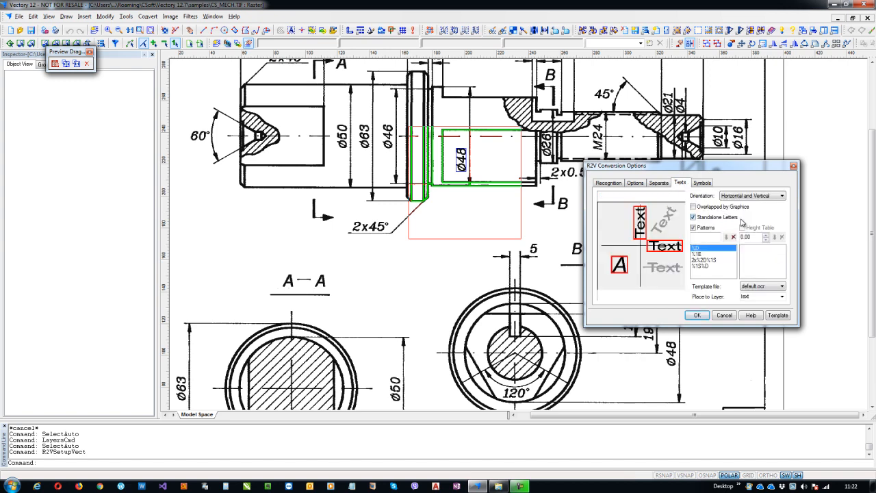
click(762, 198)
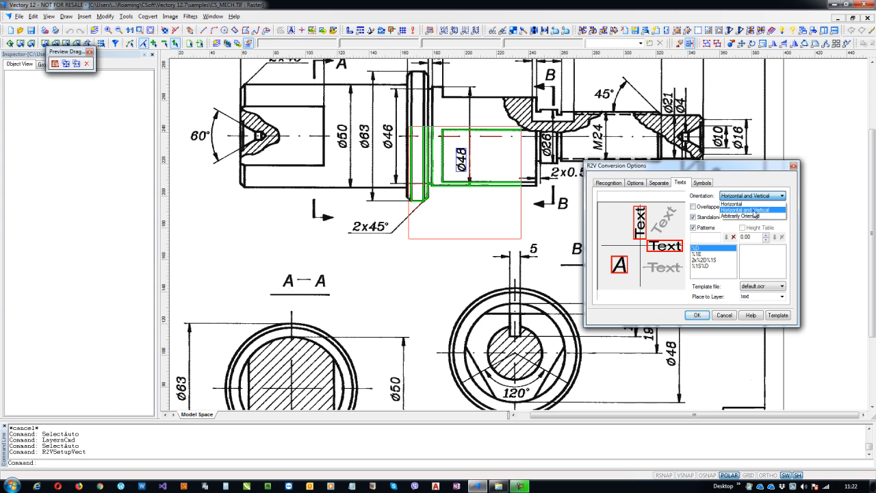
click(741, 210)
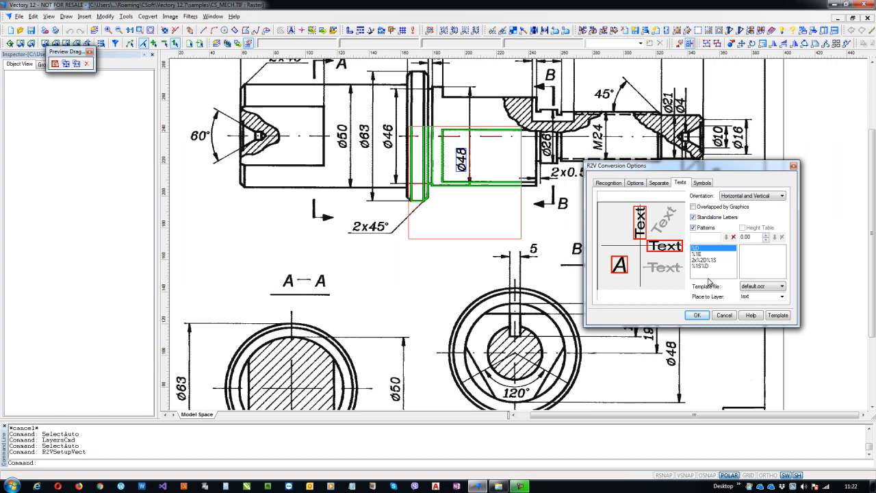
click(750, 288)
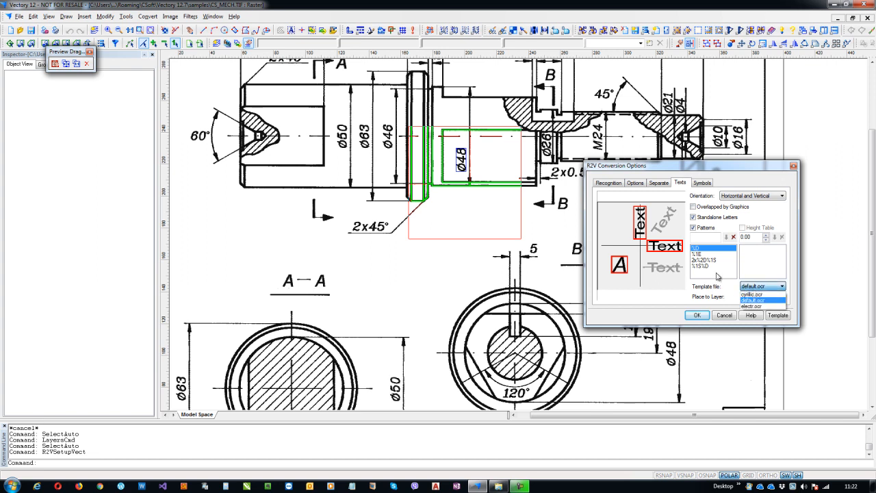
click(664, 312)
Check the symbol recognition options and the available symbol template files without opening one.
click(703, 183)
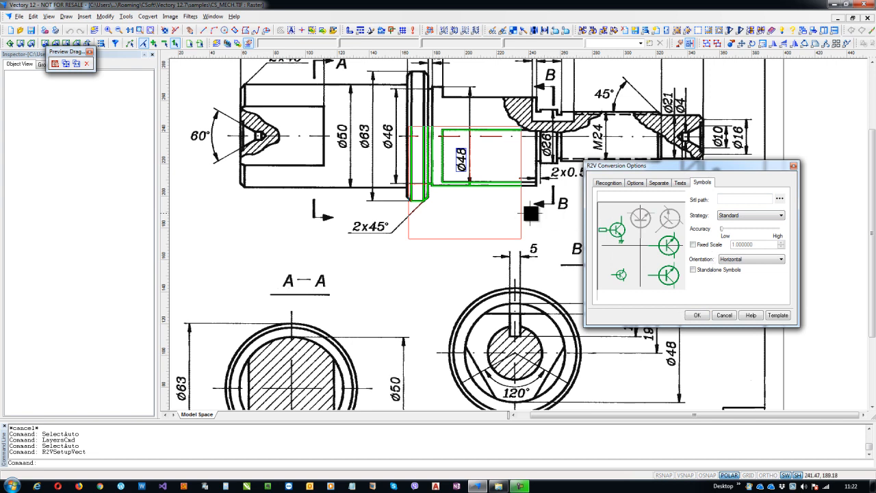
click(780, 200)
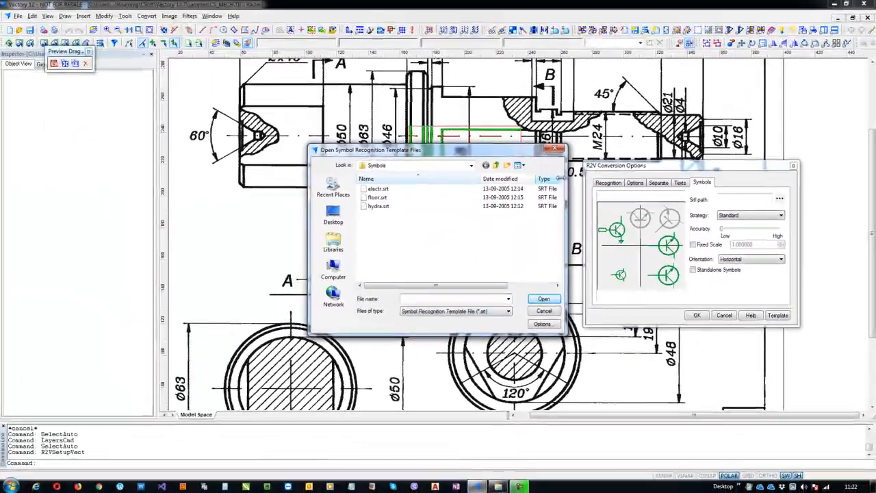
click(560, 152)
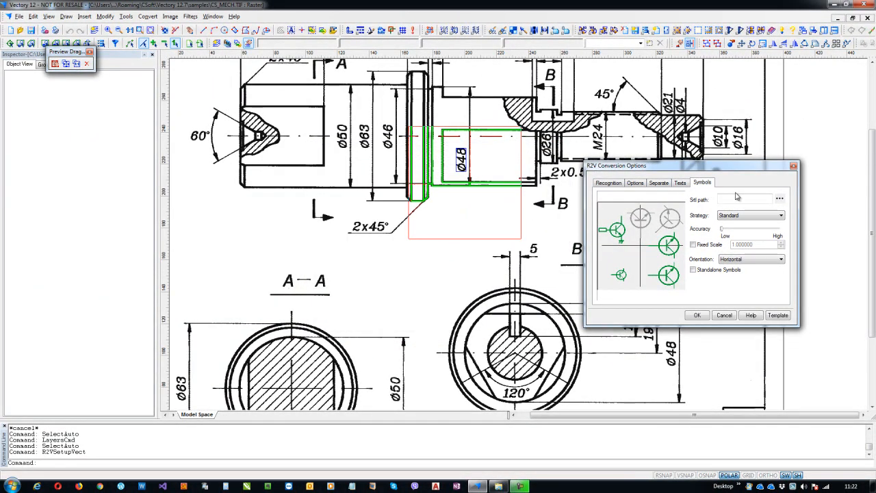
Accept the R2V conversion options and convert the scanned mechanical drawing to vectors.
drag(478, 313, 426, 244)
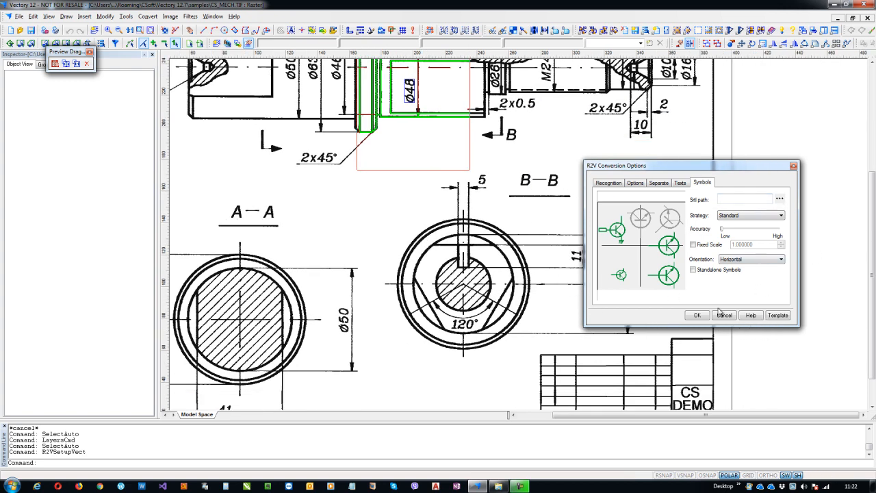
click(697, 315)
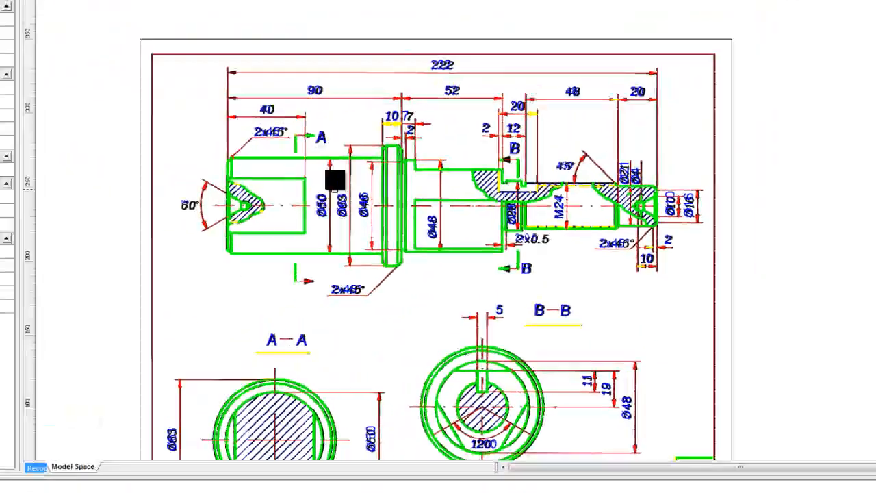
scroll(360, 122, up, 2)
key(Escape)
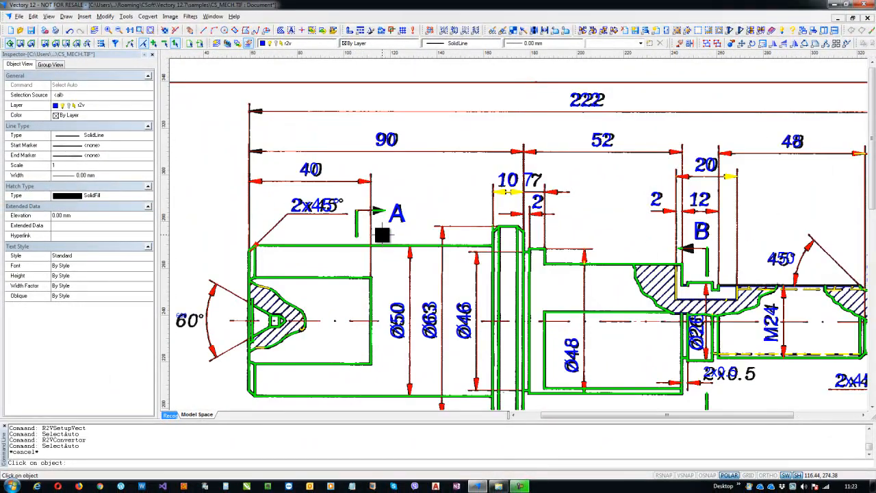
Examine the recognized lines, hatches and texts along the shaft and in sections A-A and B-B.
drag(618, 294, 504, 231)
mouse_move(703, 382)
mouse_down()
mouse_move(628, 271)
mouse_move(602, 253)
mouse_up()
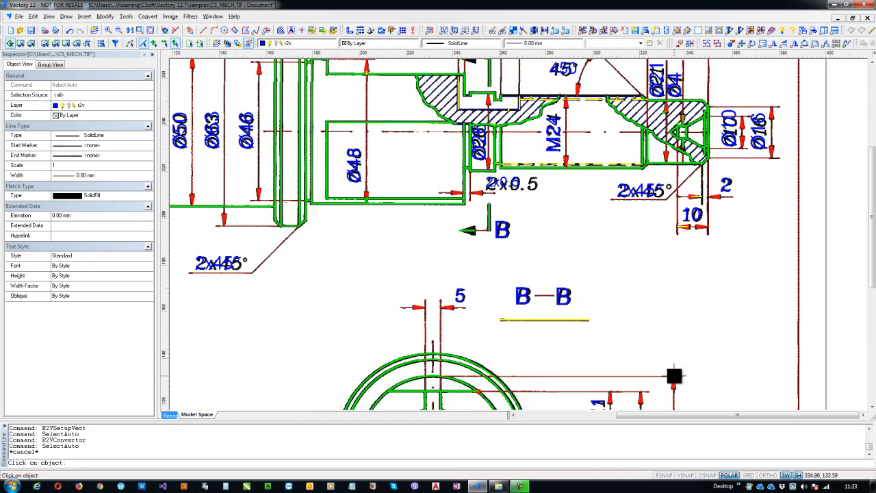
drag(675, 376, 701, 225)
drag(592, 321, 681, 231)
drag(511, 319, 636, 296)
scroll(532, 327, down, 4)
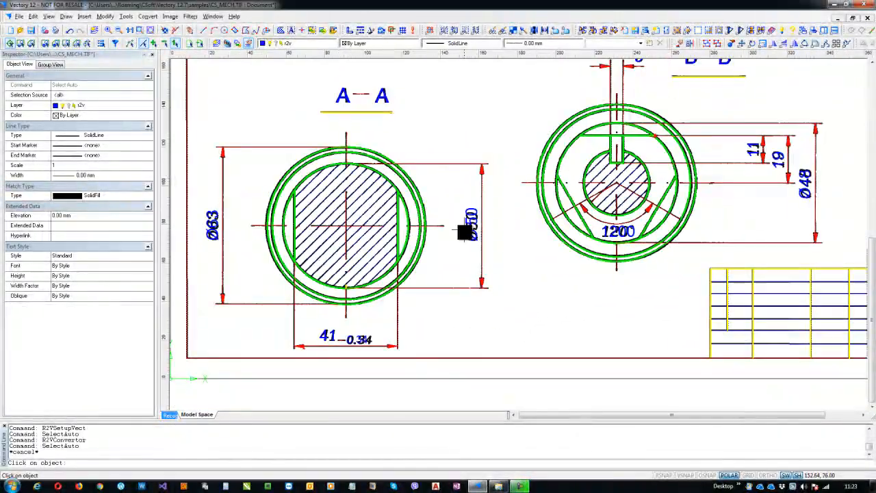
Save the vectorized drawing as the AutoCAD drawing CS_MECH.dwg in the Vectory folder on Local Disk (F:).
click(20, 15)
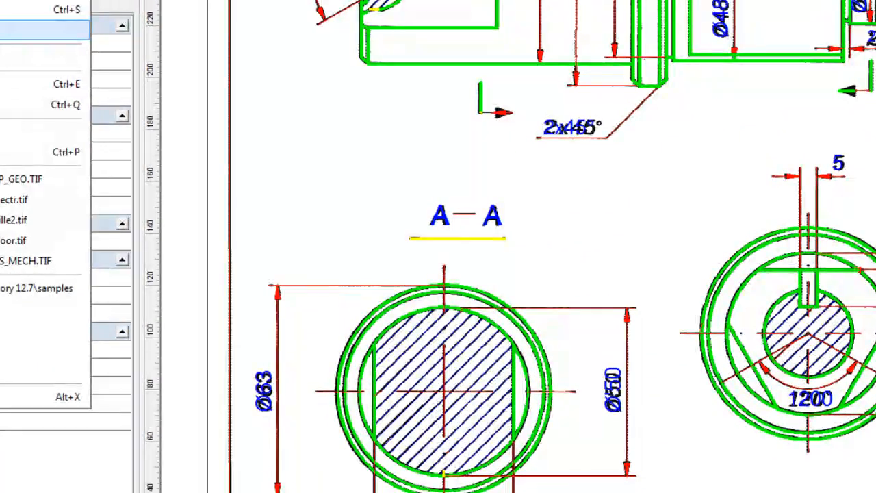
click(42, 28)
click(483, 388)
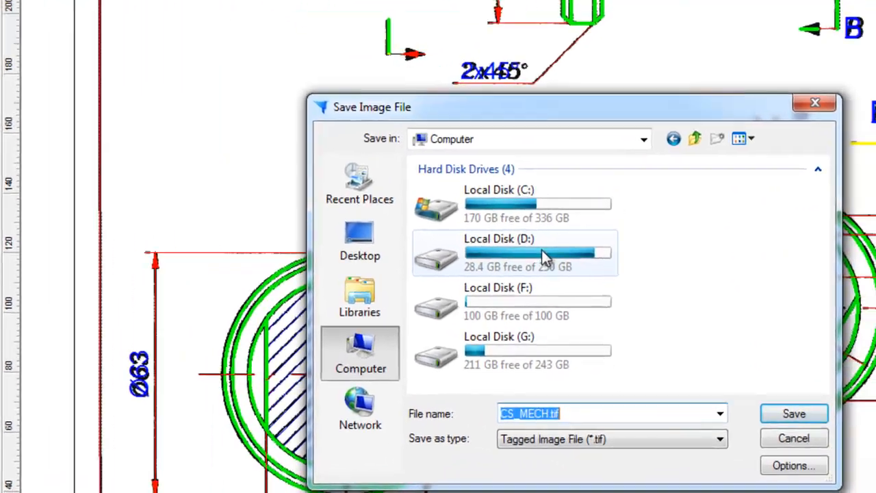
double_click(542, 249)
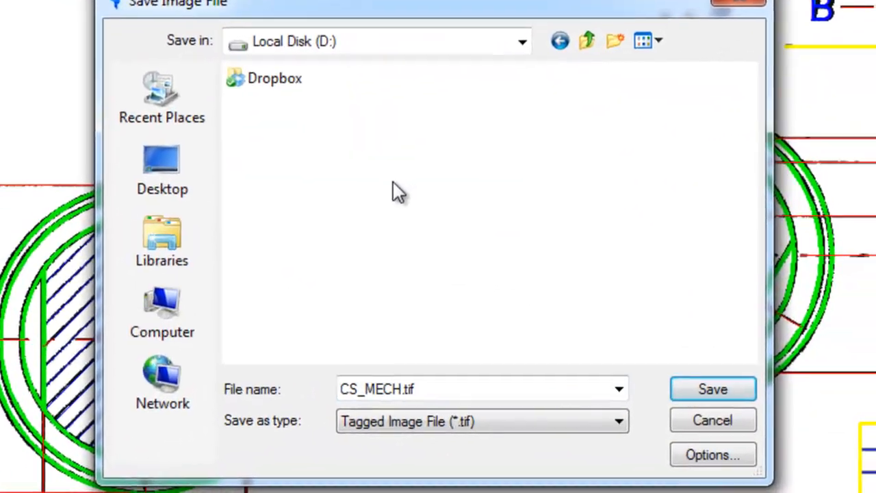
click(384, 362)
double_click(379, 235)
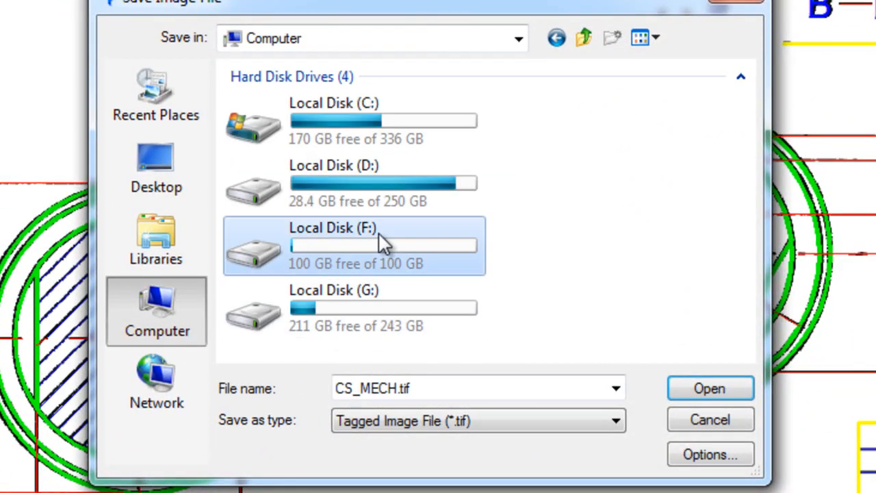
double_click(273, 76)
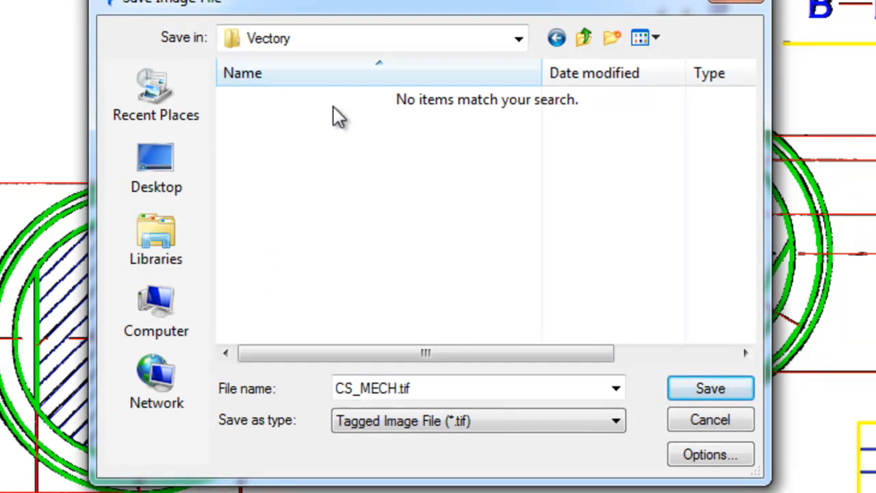
click(483, 419)
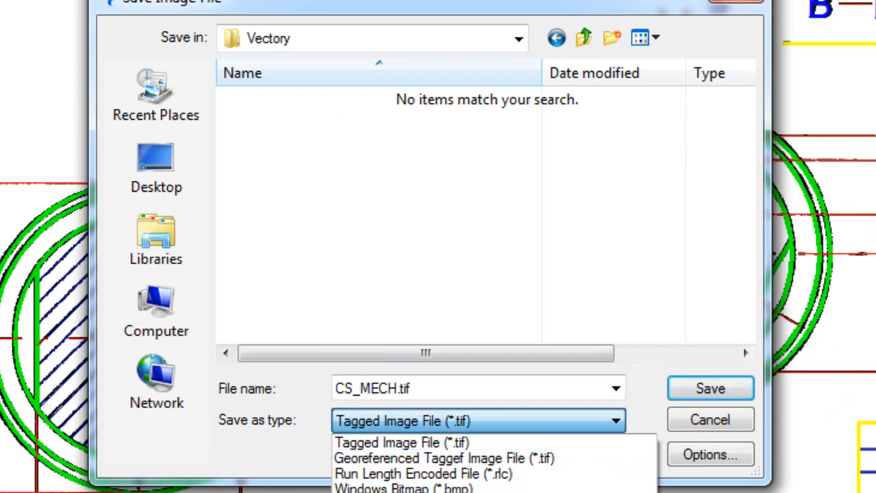
click(424, 491)
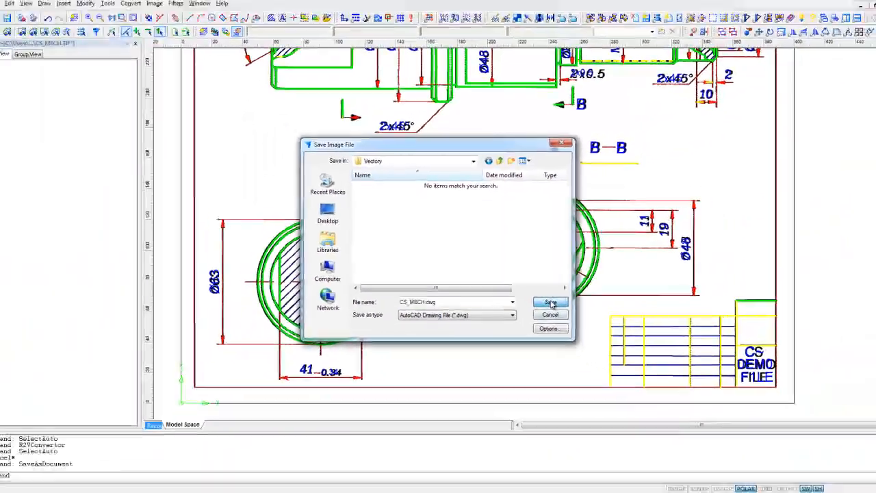
click(710, 388)
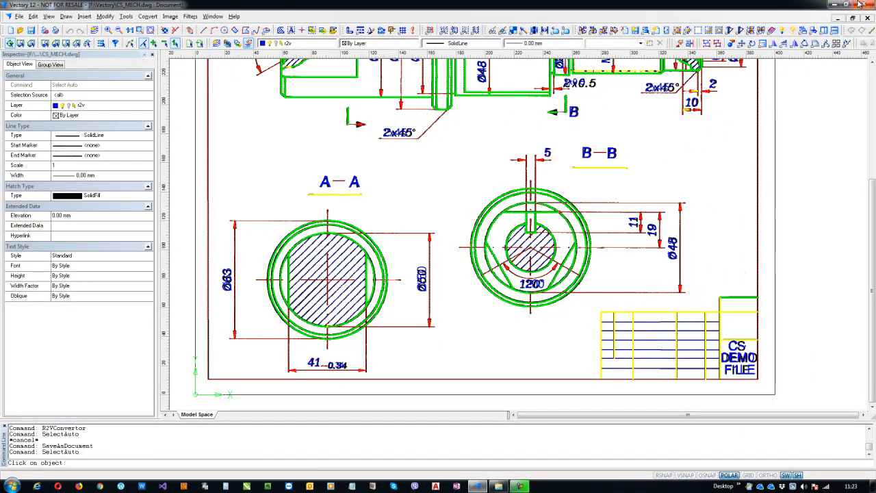
Switch to Windows Explorer to check CS_MECH.dwg and WI12_LINE_TYPE_MARKERS.shx in the Vectory folder, and return to Vectory.
click(834, 5)
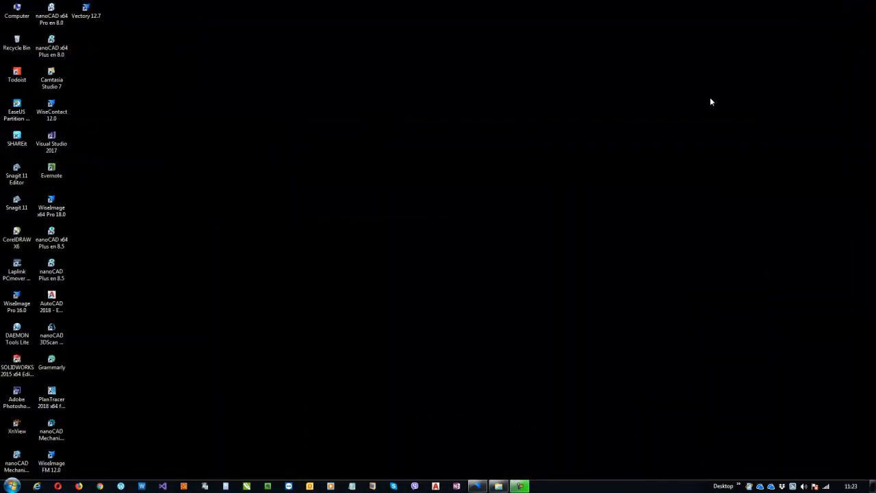
click(498, 486)
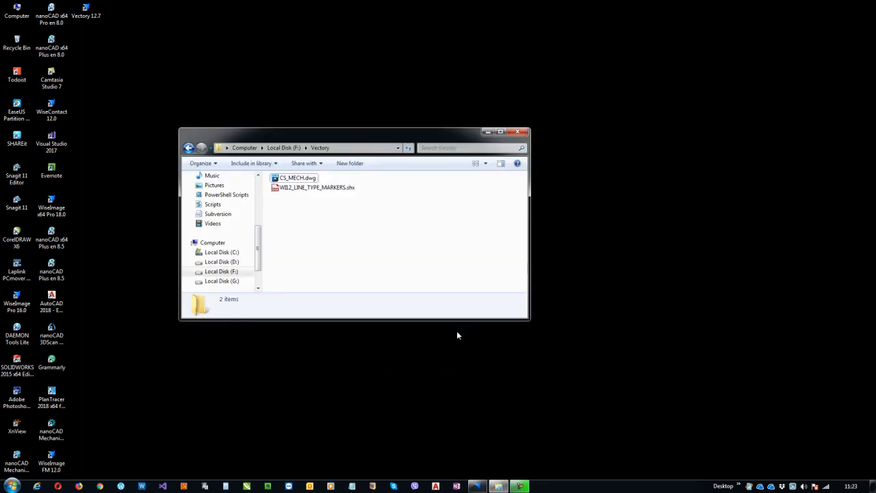
click(301, 180)
click(341, 190)
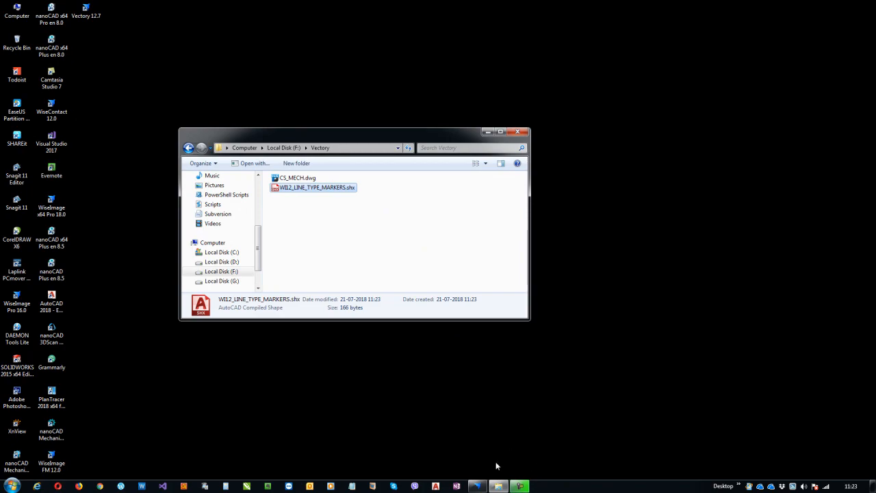
click(477, 486)
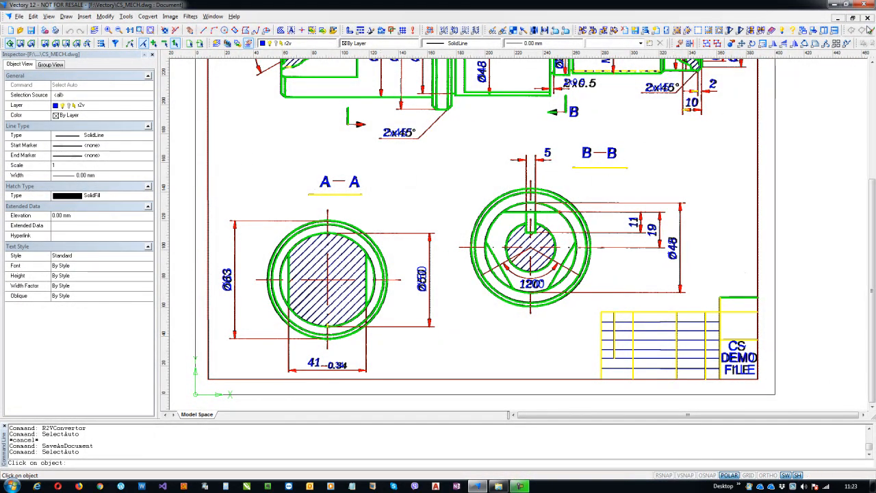
Leave the current drawing and open the saved CS_MECH.dwg from the Vectory folder on Local Disk (F:), with the file type set to All Files.
key(ctrl+Tab)
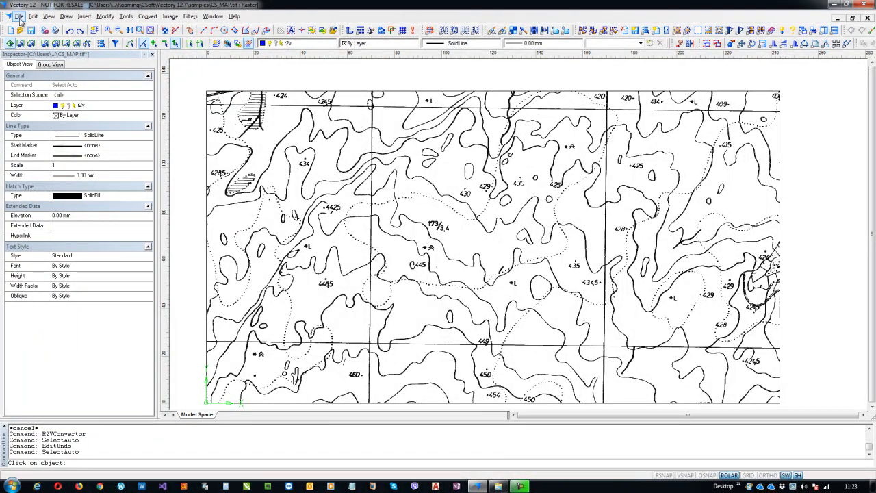
click(19, 16)
click(27, 41)
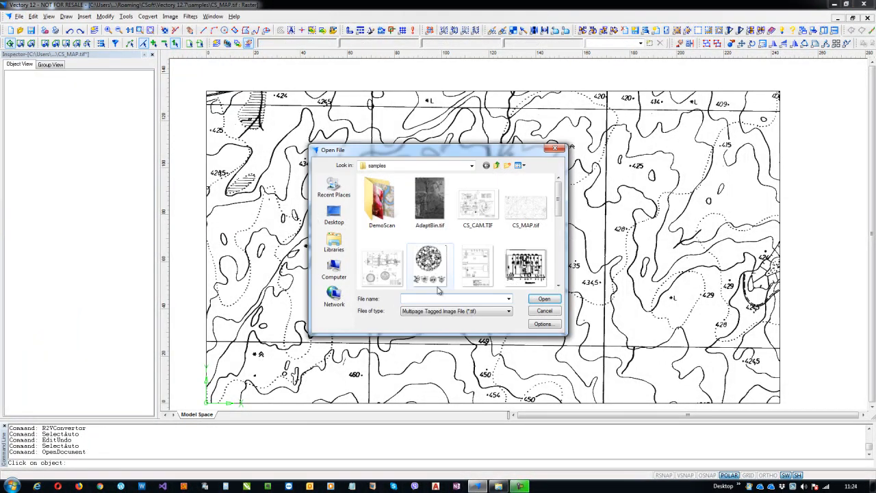
click(334, 268)
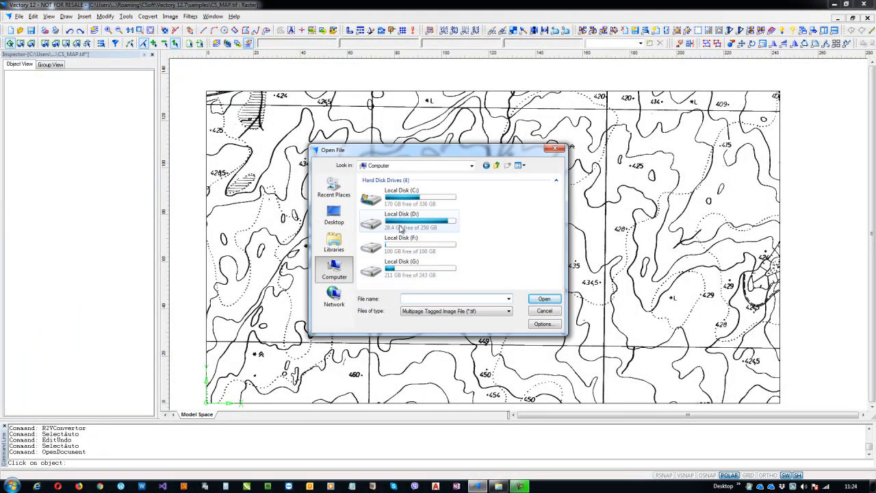
double_click(422, 251)
double_click(377, 181)
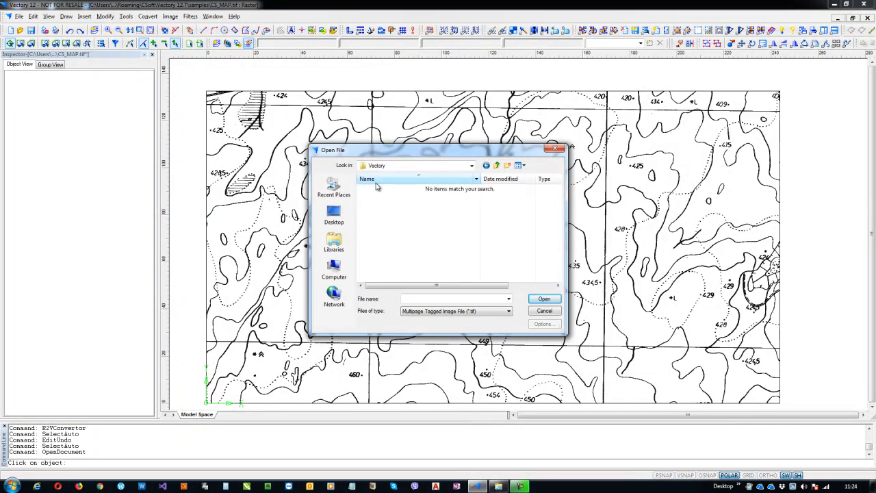
click(478, 310)
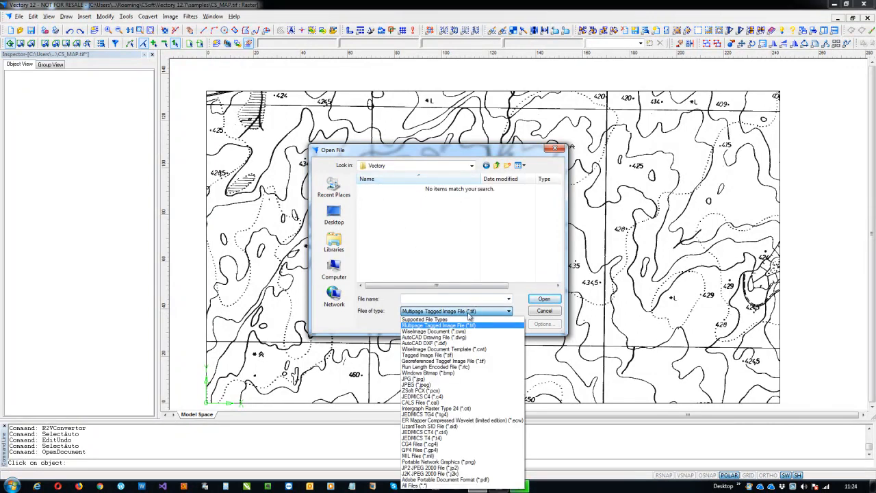
click(441, 485)
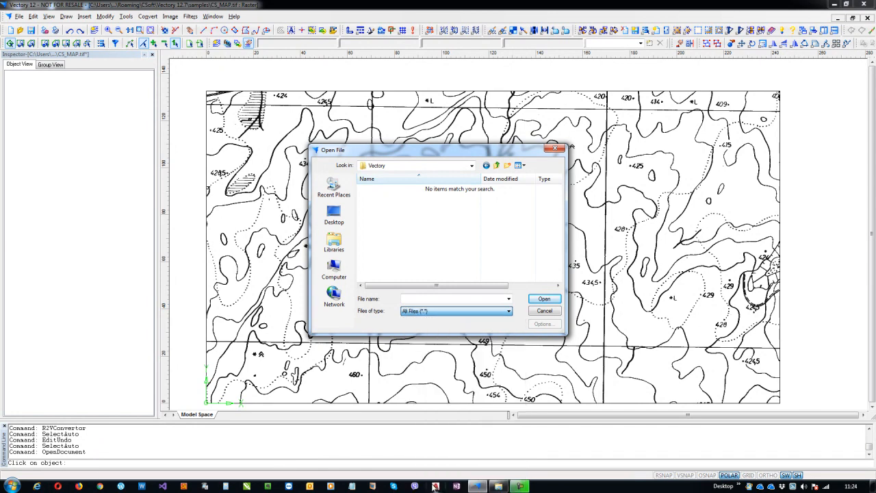
click(389, 190)
click(544, 299)
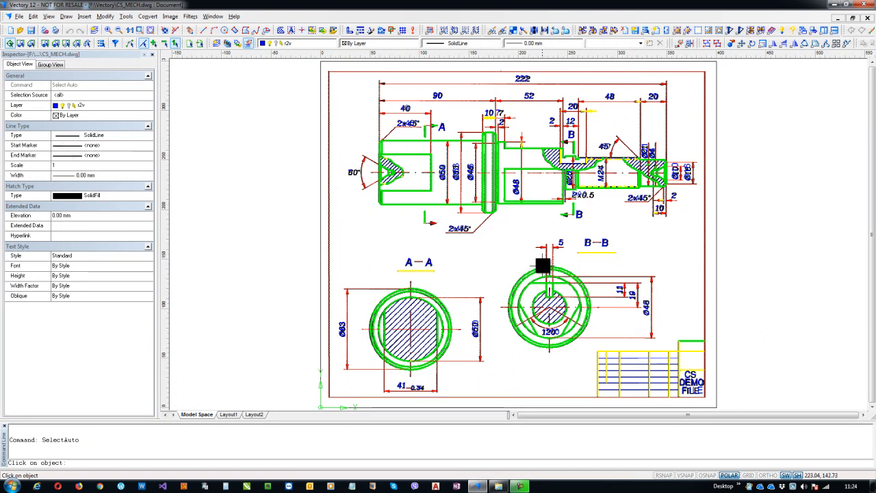
Check the R2V conversion options for the CS_MAP.tif map and convert the raster map to vectors.
key(ctrl+Tab)
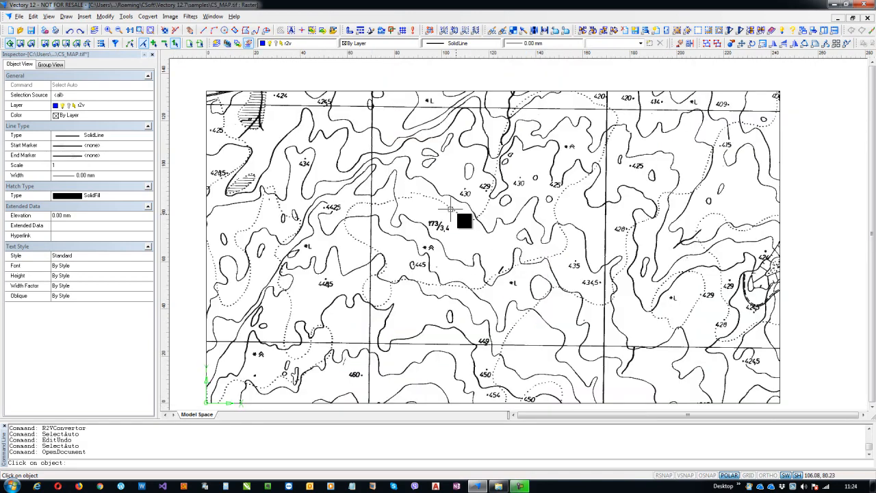
scroll(340, 141, down, 1)
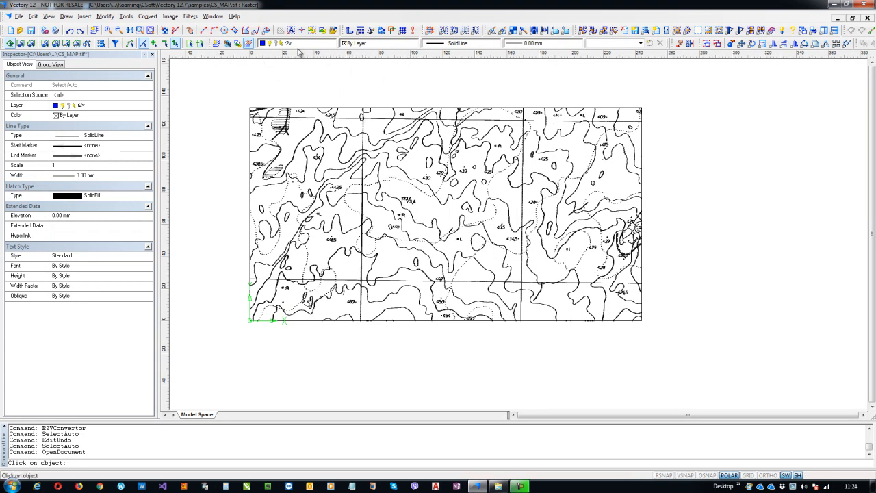
click(148, 16)
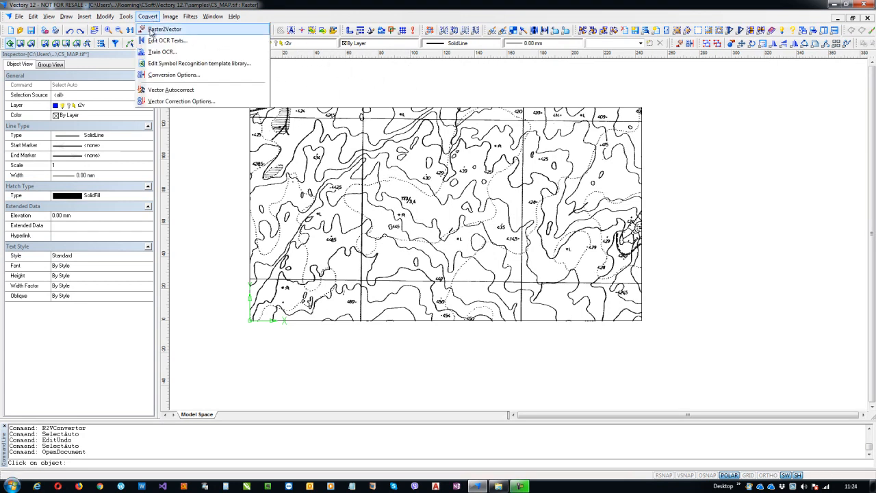
click(172, 76)
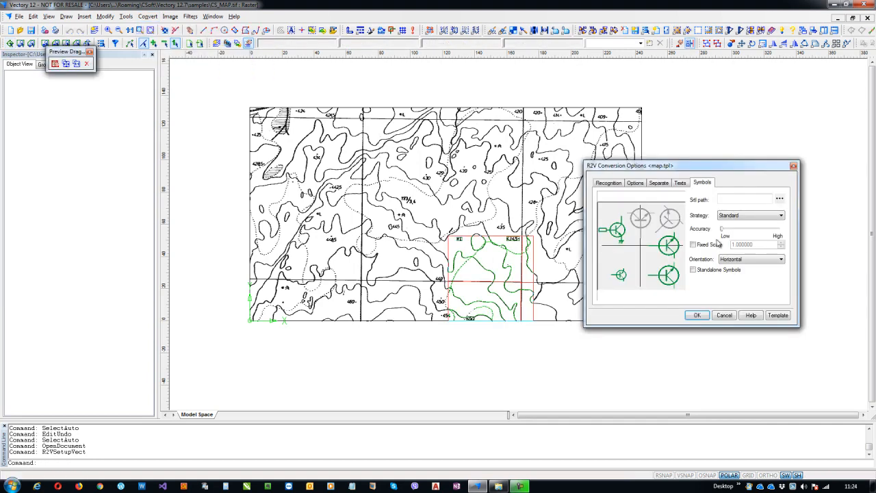
click(792, 167)
click(127, 17)
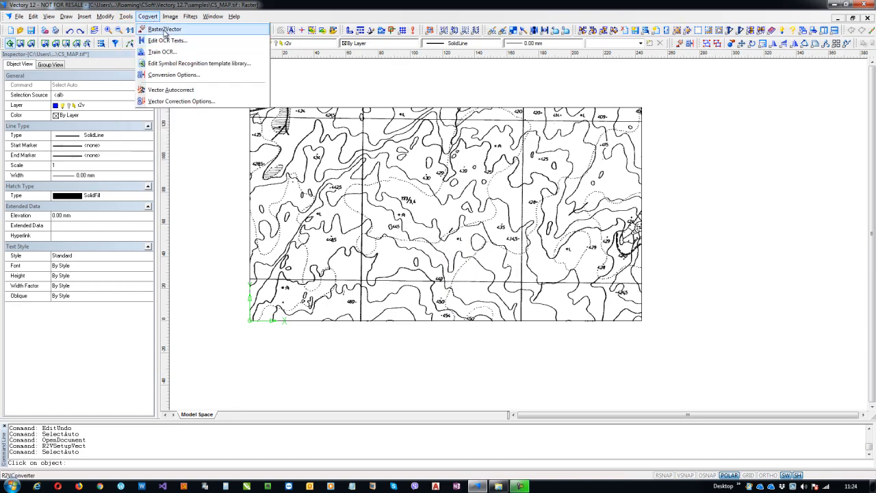
click(165, 29)
Examine the vectorized contour lines, dotted lines and recognized elevation texts around the middle of the map.
scroll(457, 245, up, 6)
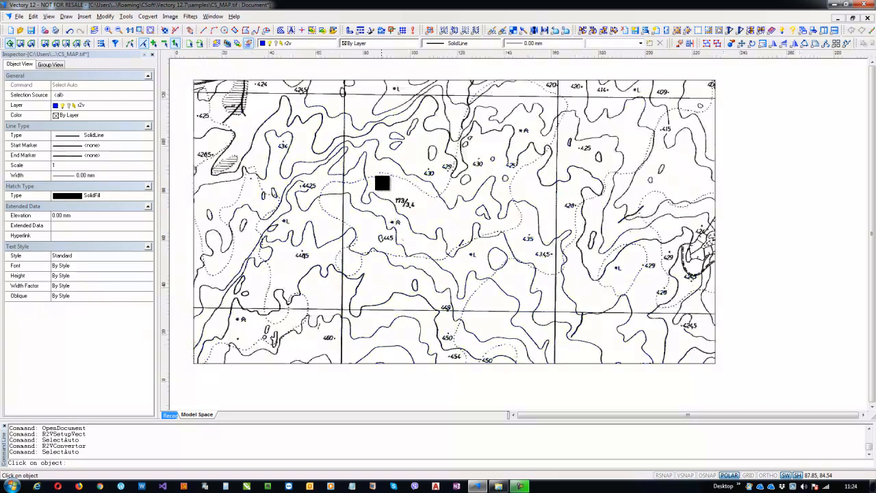
scroll(394, 245, up, 3)
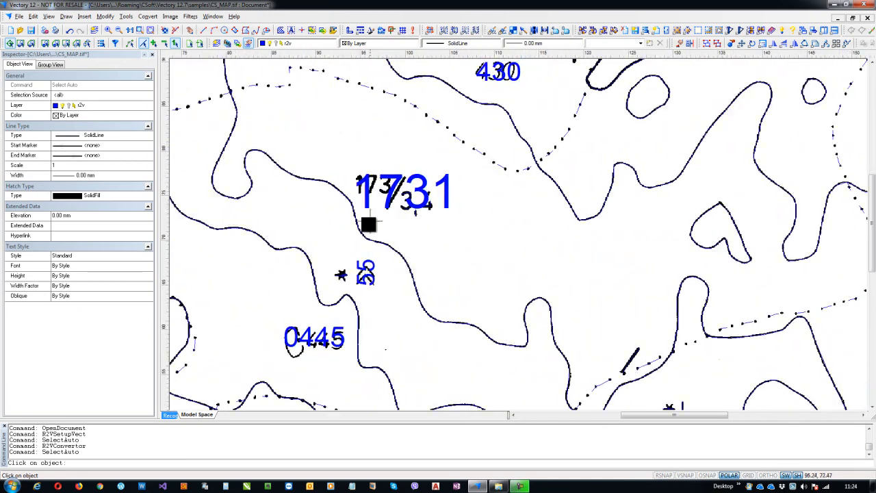
scroll(416, 224, up, 8)
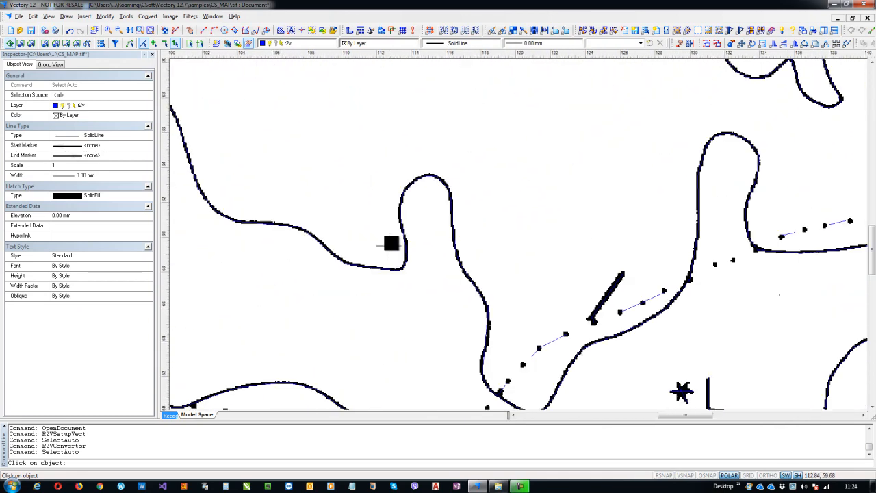
drag(266, 260, 591, 349)
drag(497, 167, 516, 276)
scroll(539, 295, down, 12)
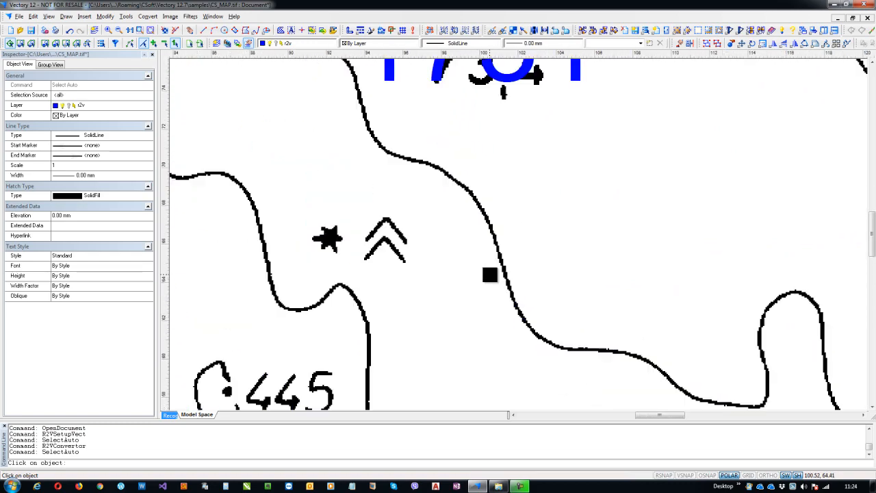
scroll(328, 192, down, 3)
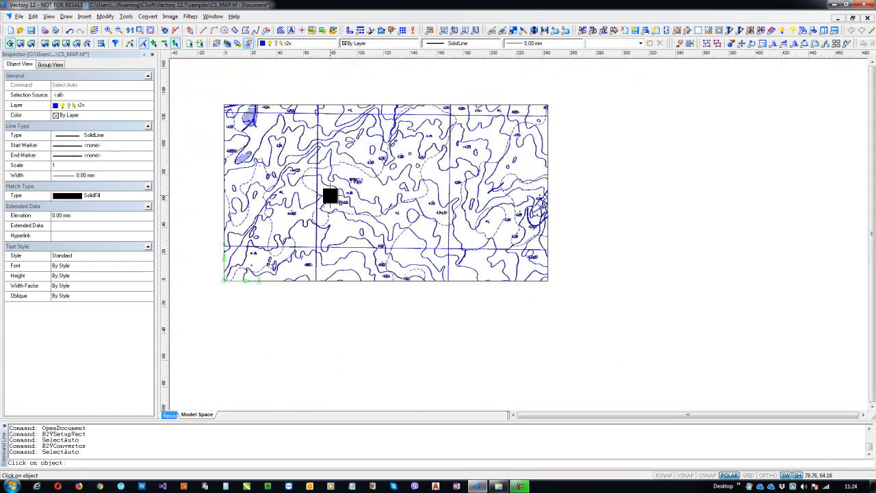
Set the vector correction options to remove small objects under 1.00 mm and to align lines.
click(169, 16)
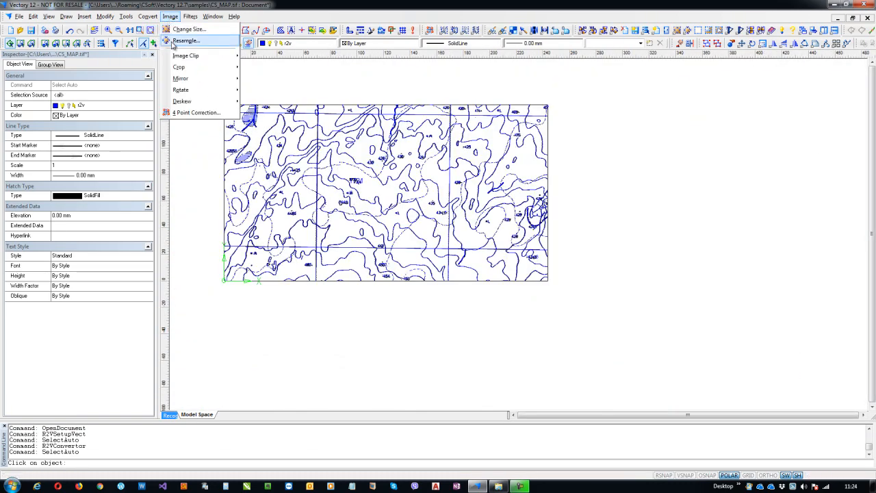
mouse_move(148, 17)
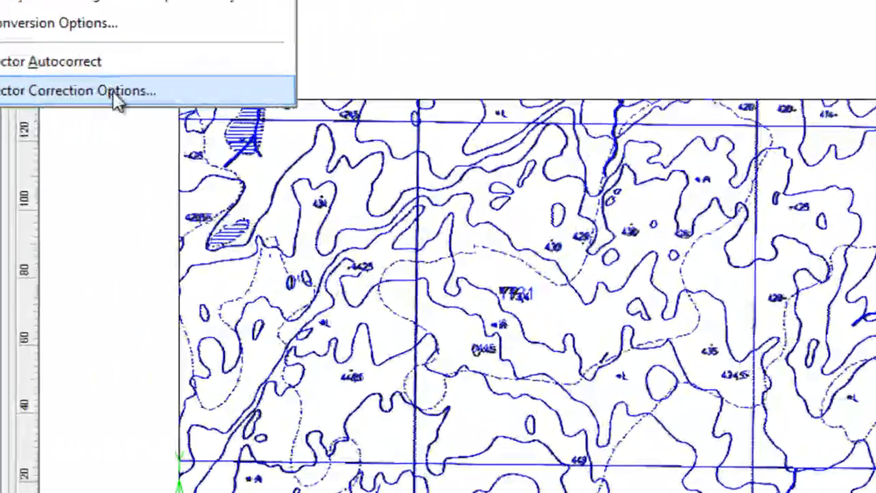
click(198, 102)
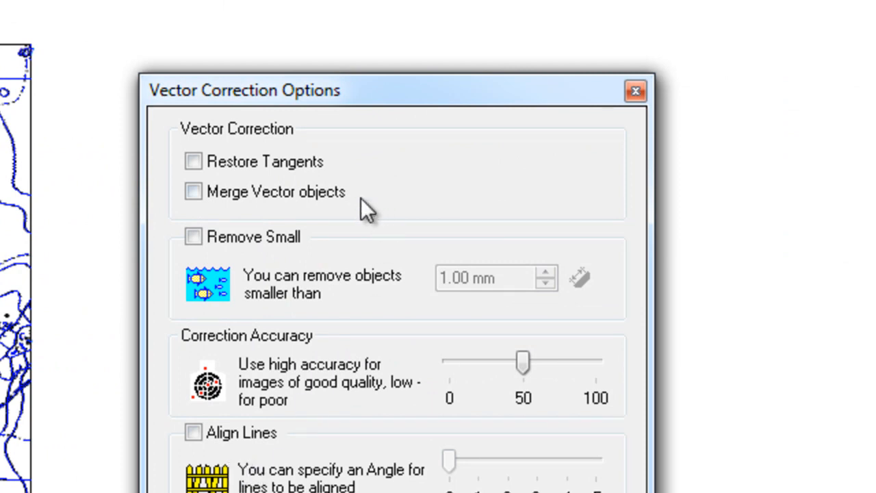
click(248, 244)
drag(530, 280, 438, 278)
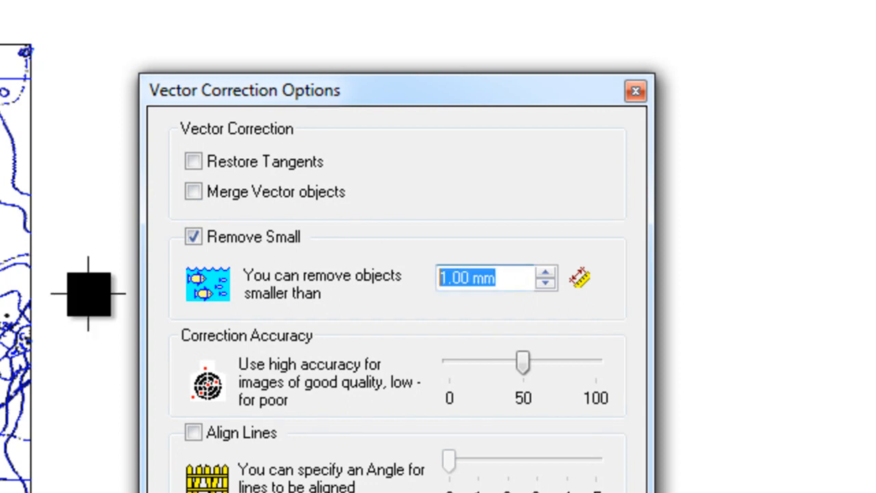
click(194, 437)
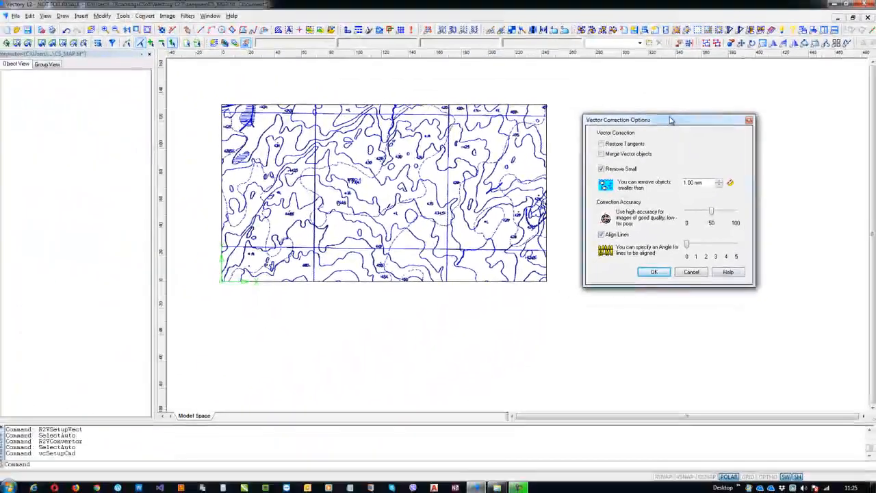
drag(566, 91, 736, 94)
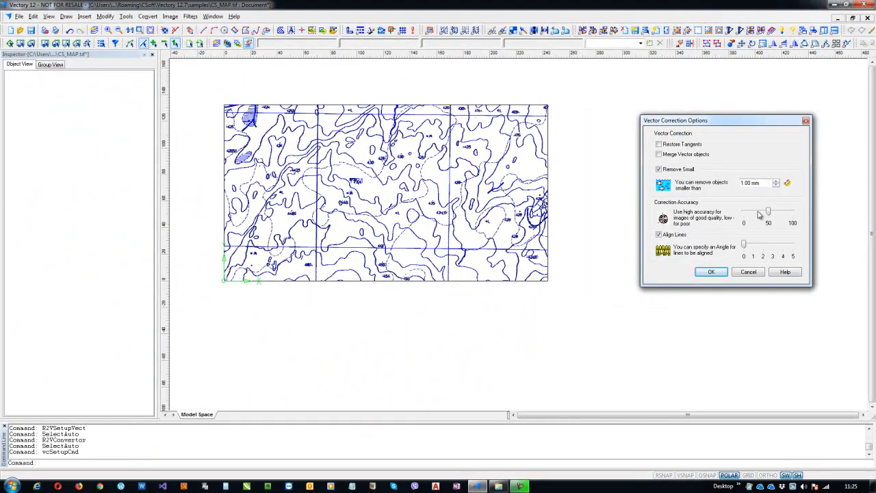
click(712, 272)
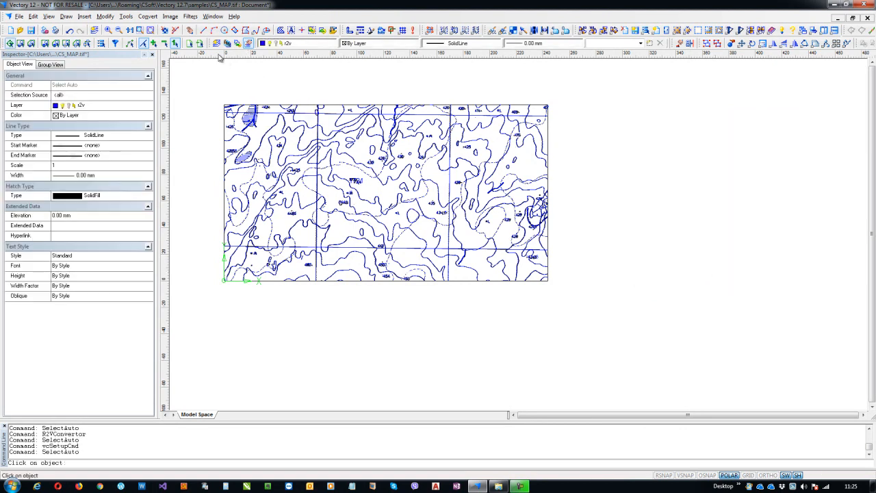
Run Vector Autocorrect on the vectorized CS_MAP map.
click(192, 18)
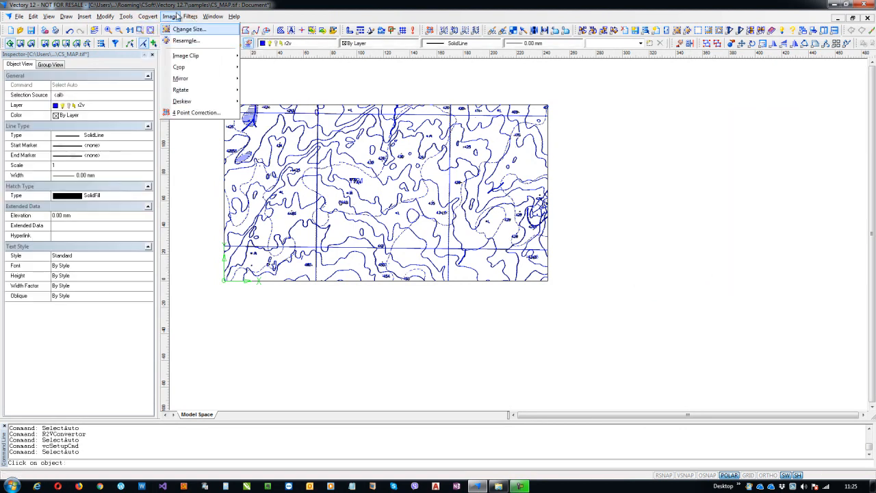
mouse_move(145, 20)
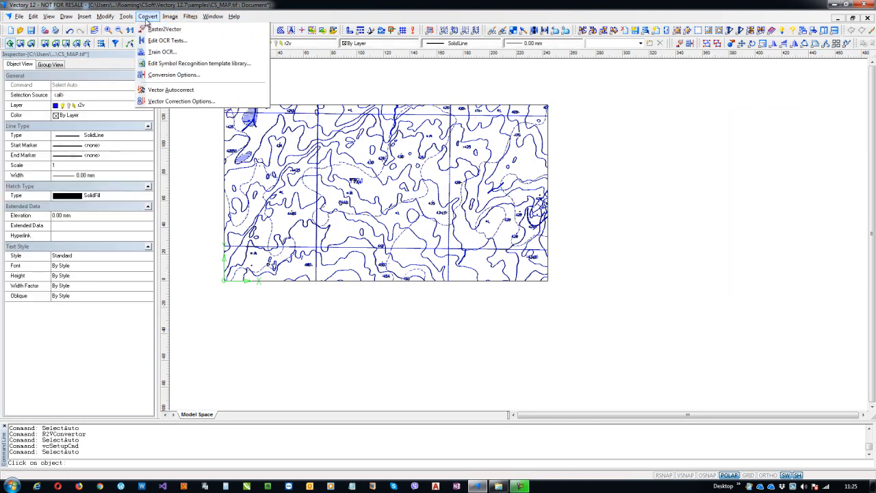
click(170, 89)
click(439, 265)
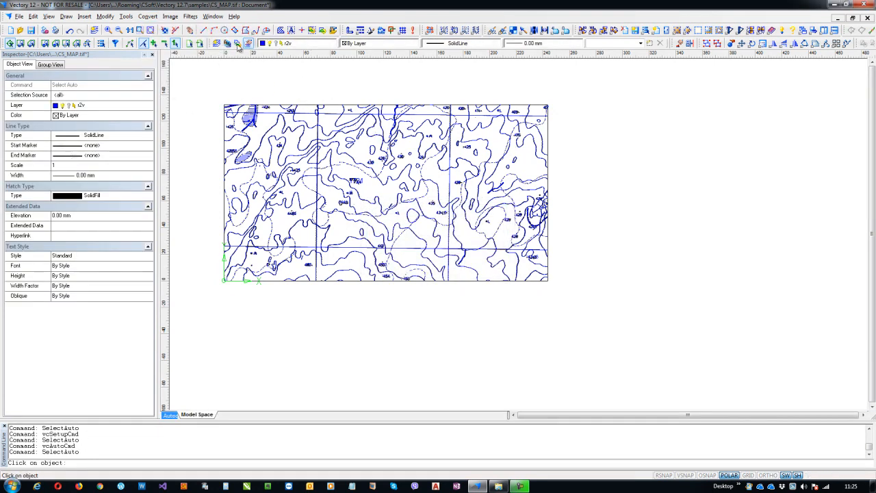
Hide the raster image, select all of the map's vector objects and run Vector Autocorrect on the selection.
click(164, 30)
drag(216, 88, 605, 329)
click(171, 17)
mouse_move(148, 16)
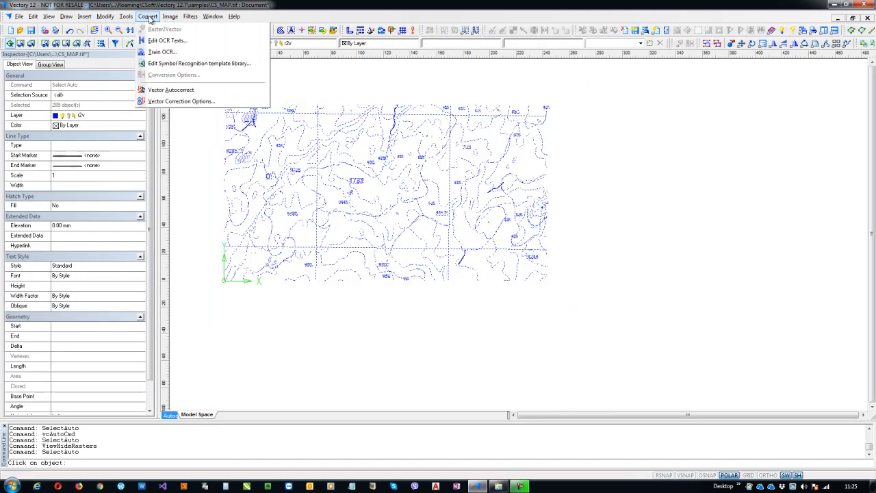
click(182, 90)
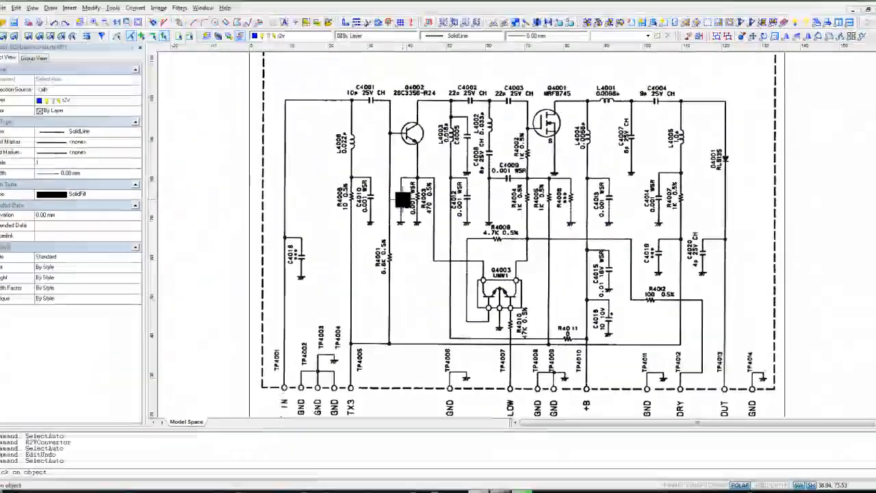
For the electr.tif circuit diagram, load electr.srt into the Symbol Recognition Template Library and enlarge the library dialog.
scroll(438, 226, down, 3)
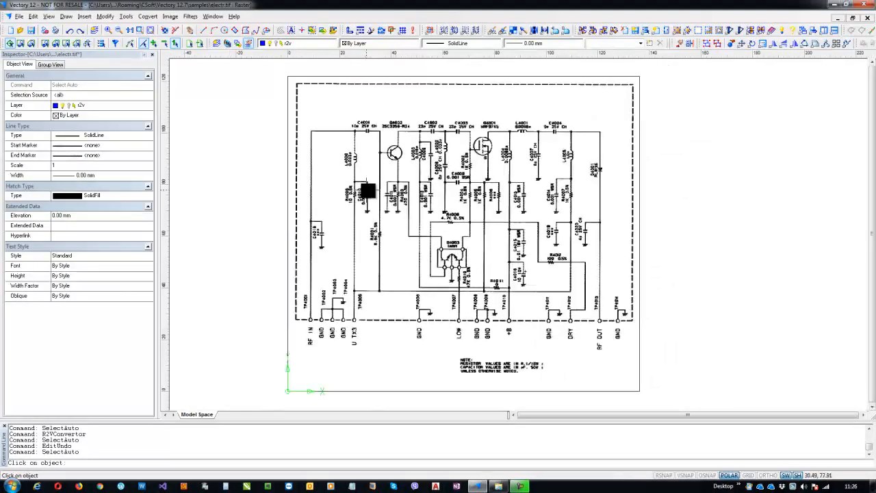
scroll(417, 204, up, 3)
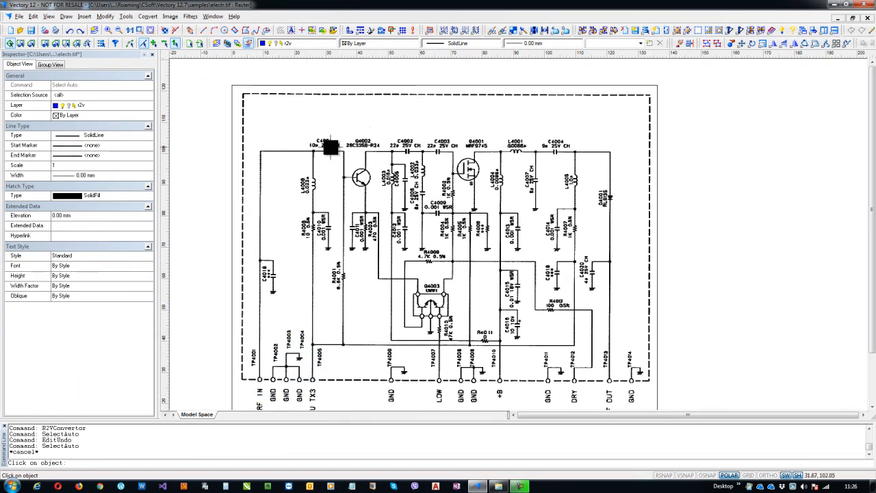
drag(295, 138, 334, 239)
drag(352, 142, 401, 235)
mouse_move(451, 155)
mouse_down()
mouse_move(512, 230)
mouse_move(436, 187)
mouse_up()
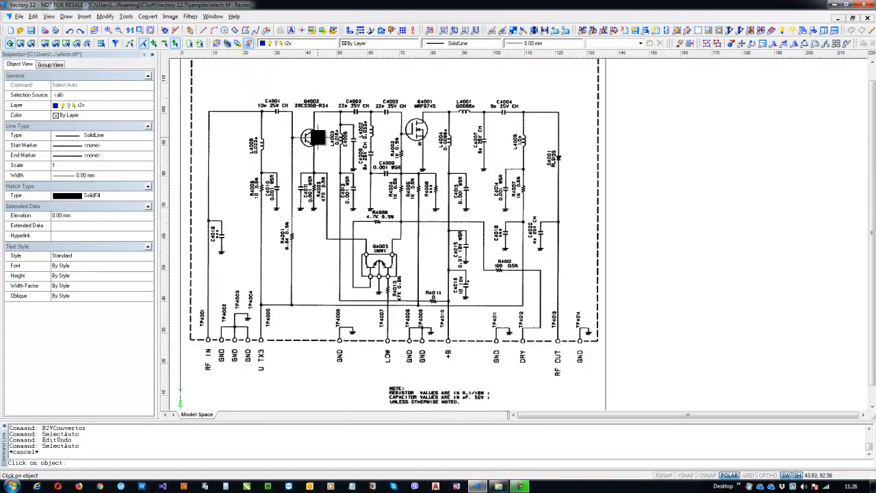
drag(318, 138, 353, 147)
click(148, 16)
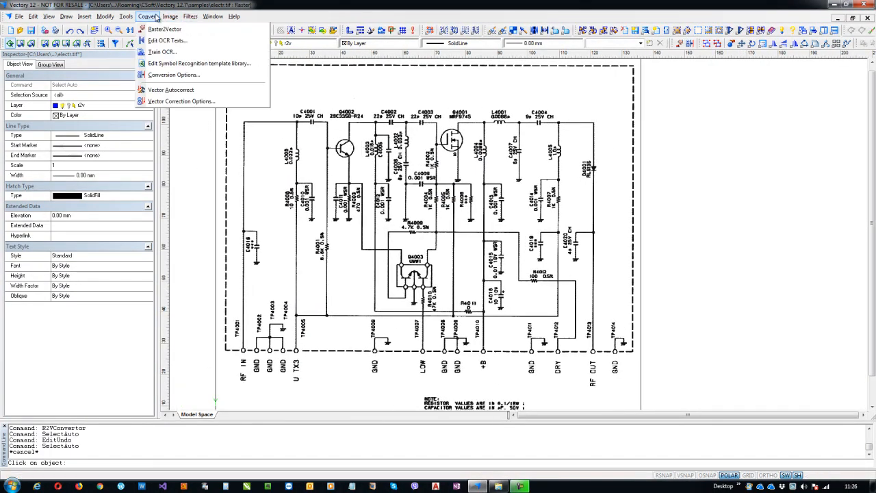
click(173, 65)
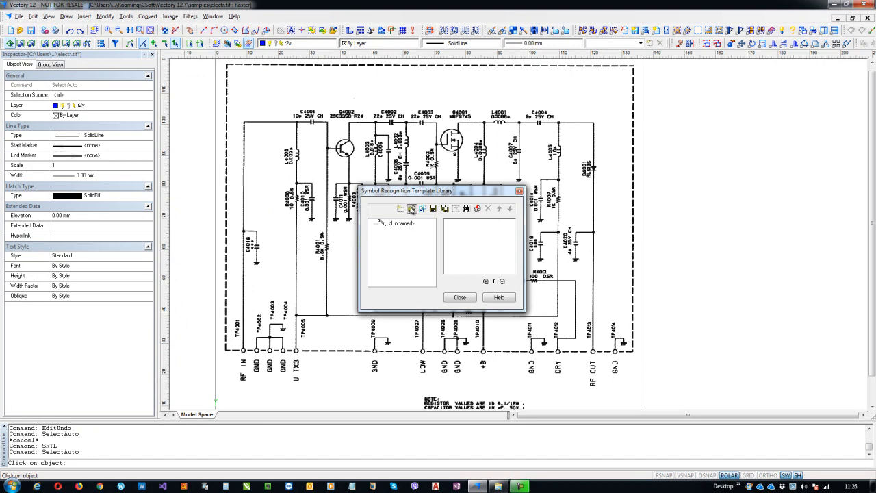
click(412, 209)
click(393, 191)
double_click(394, 192)
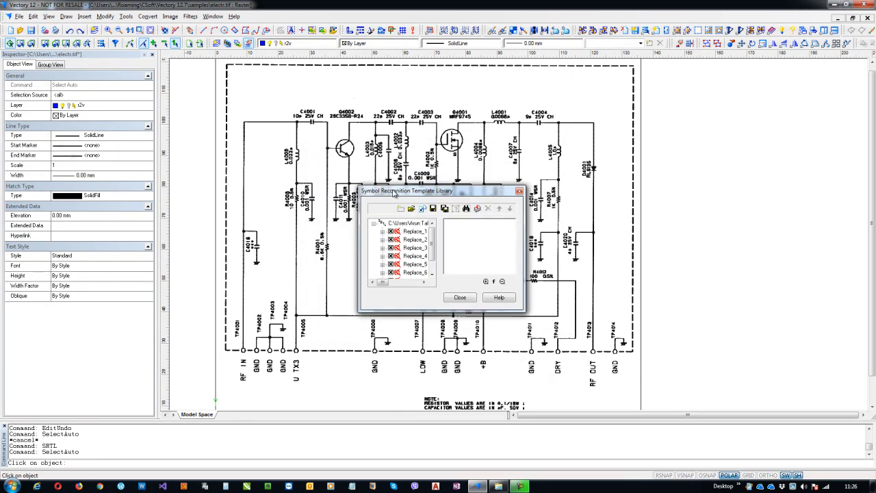
drag(521, 309, 628, 351)
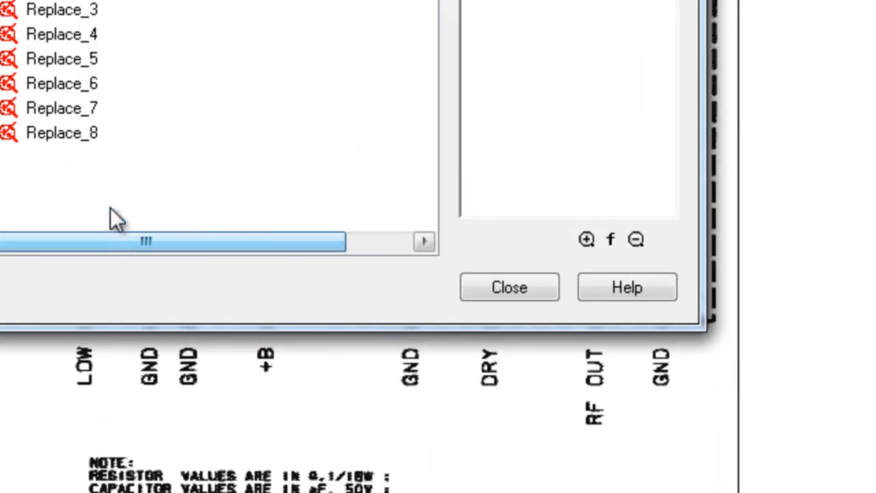
Preview the Replace_1 to Replace_4 symbols and the Search_2 pattern in the template library, and close the library.
click(67, 0)
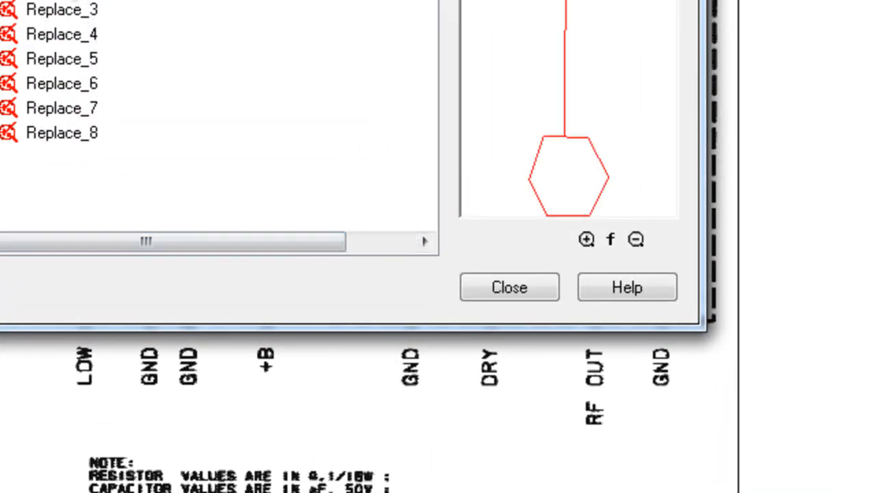
click(63, 3)
scroll(68, 7, up, 1)
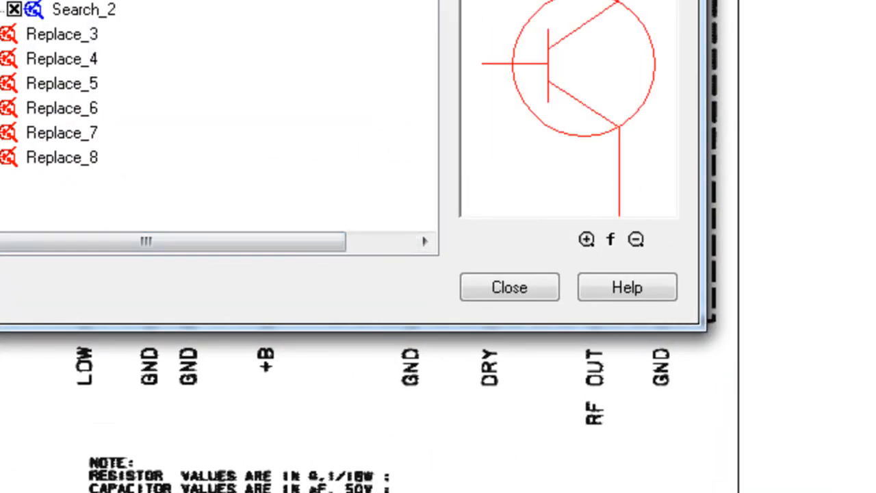
click(89, 18)
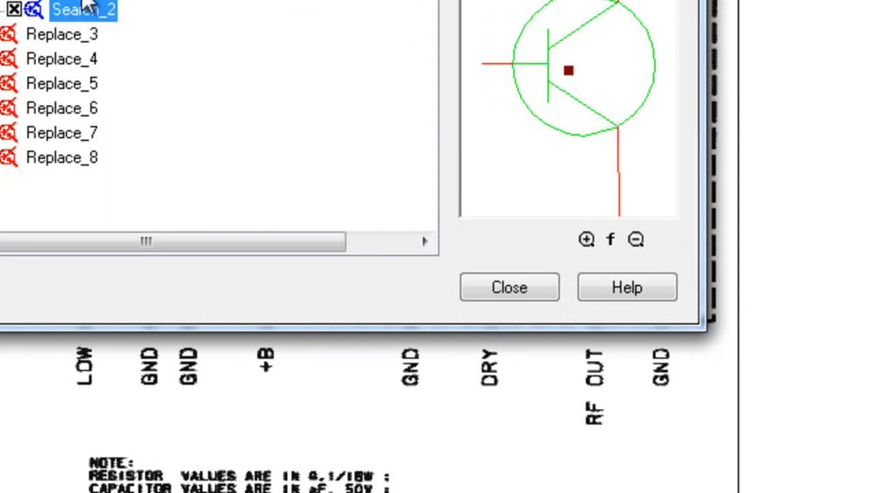
click(88, 2)
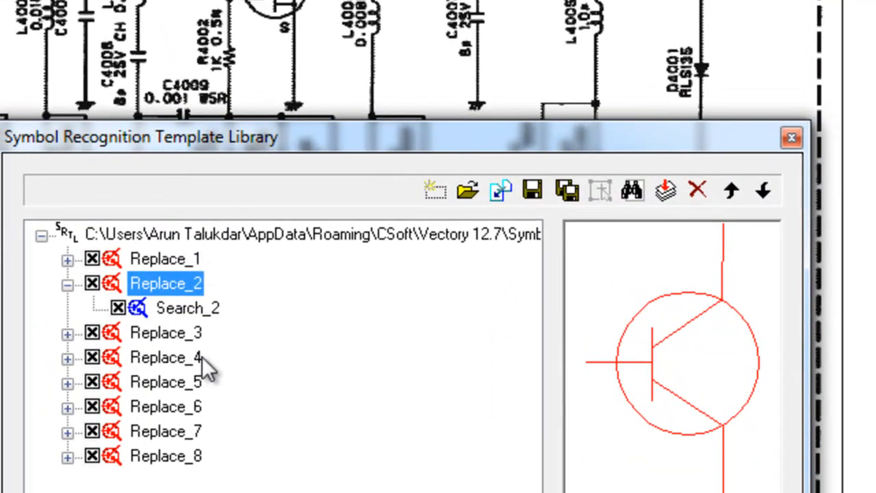
click(191, 312)
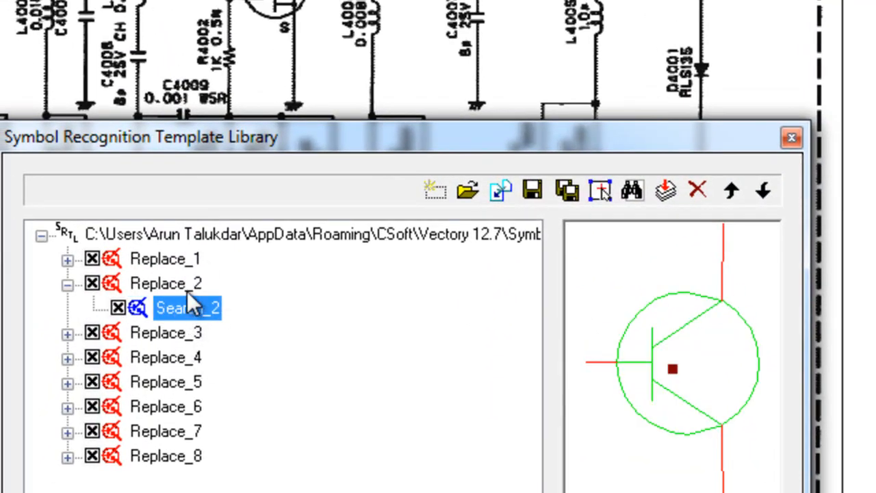
click(182, 286)
click(191, 334)
click(188, 359)
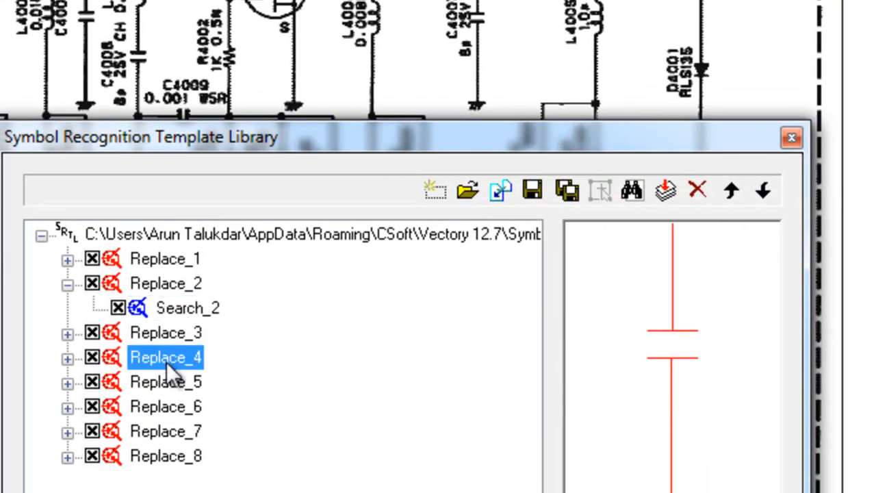
drag(452, 140, 168, 100)
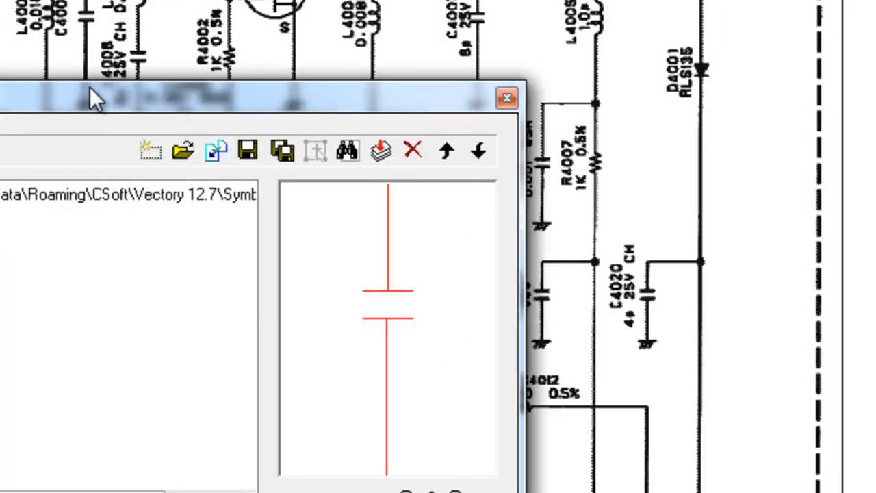
drag(87, 89, 388, 106)
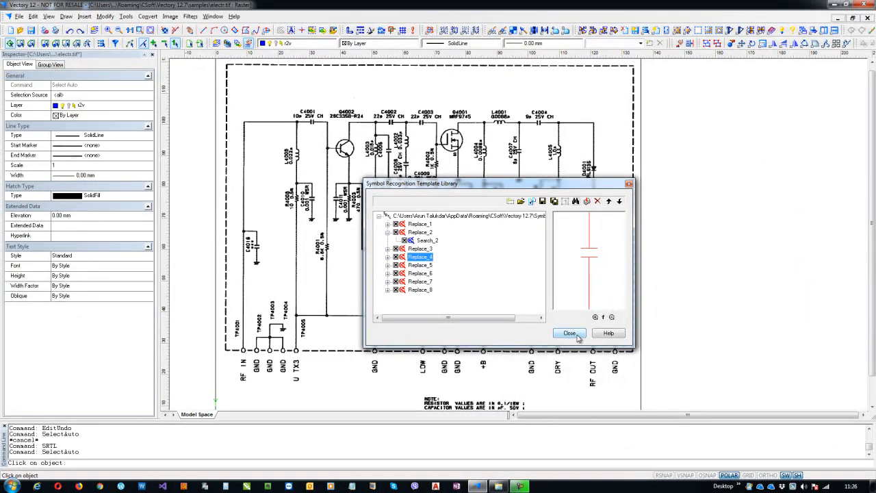
click(570, 334)
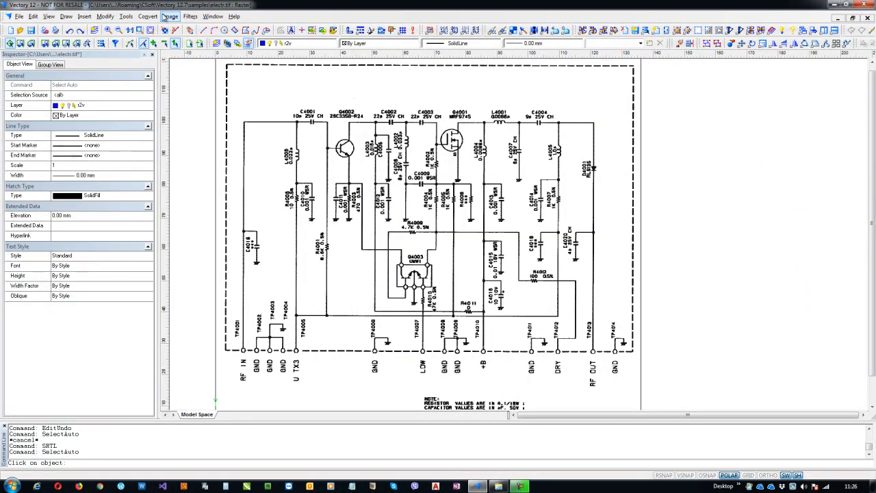
Assign electr.srt as the symbol template file in the R2V conversion options for the circuit diagram.
click(151, 18)
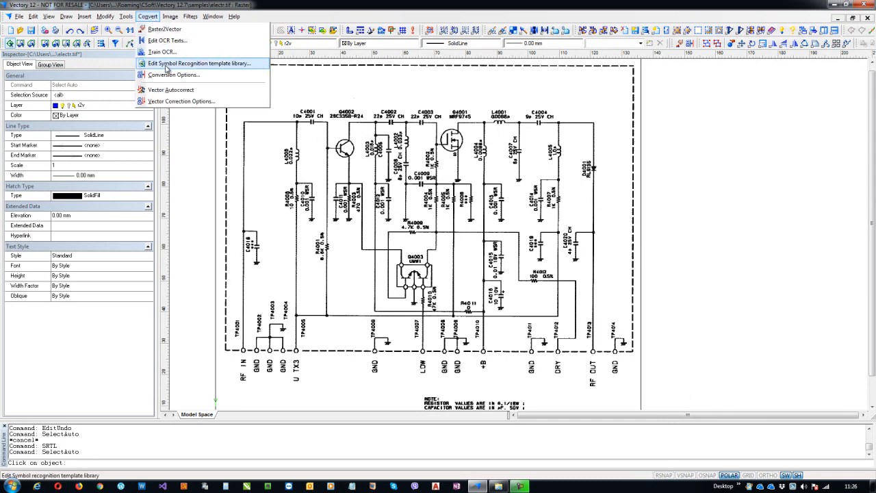
click(174, 75)
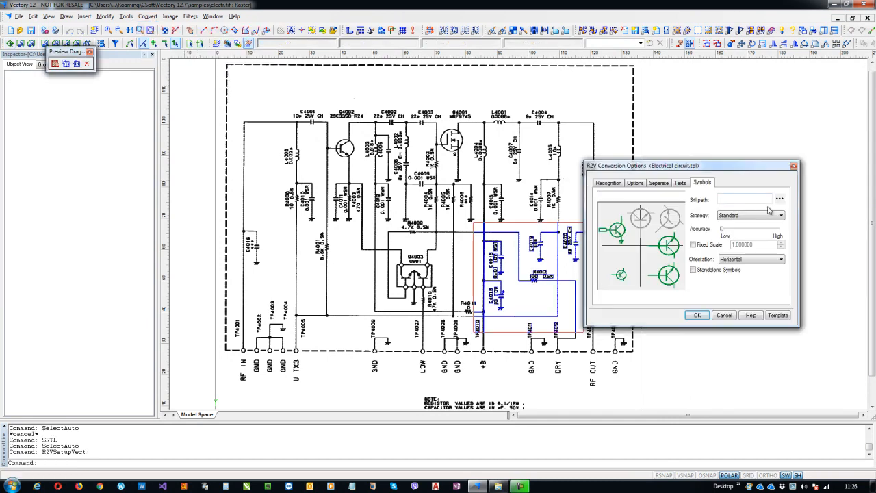
click(780, 198)
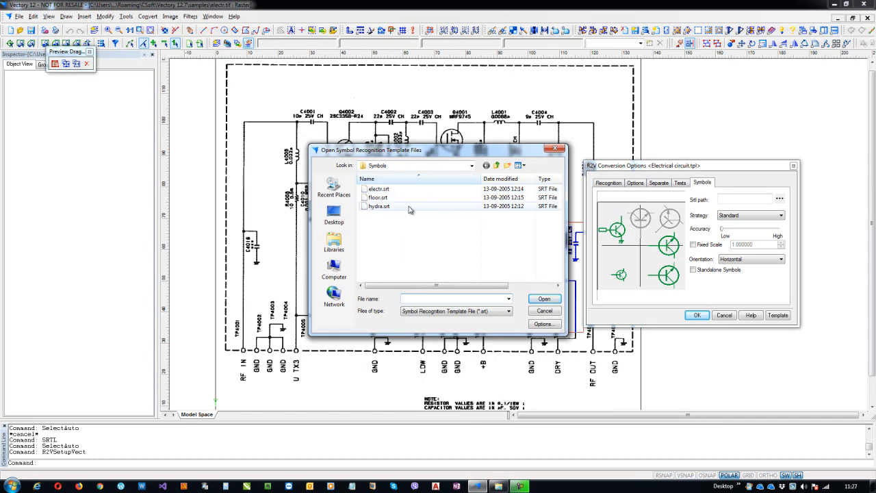
double_click(380, 191)
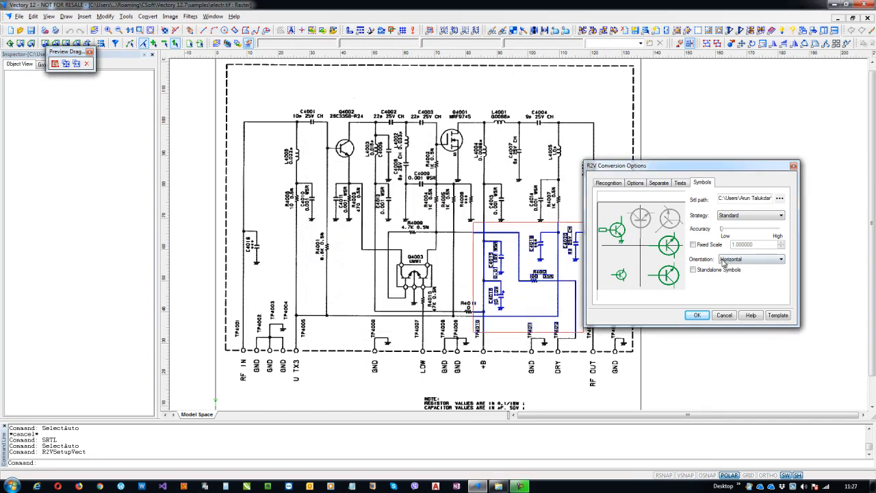
Review the Recognition, Options, Separate, Texts and Symbols settings in the R2V conversion options and accept them.
scroll(425, 228, up, 3)
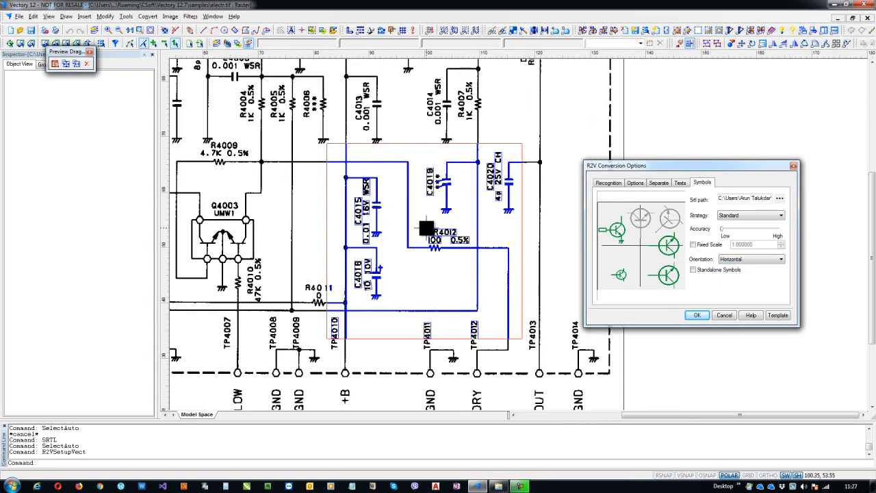
scroll(430, 230, down, 2)
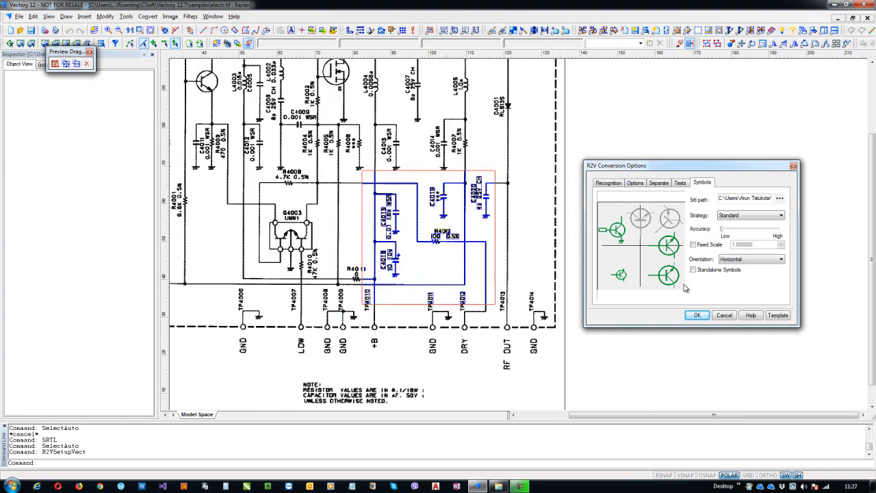
click(608, 183)
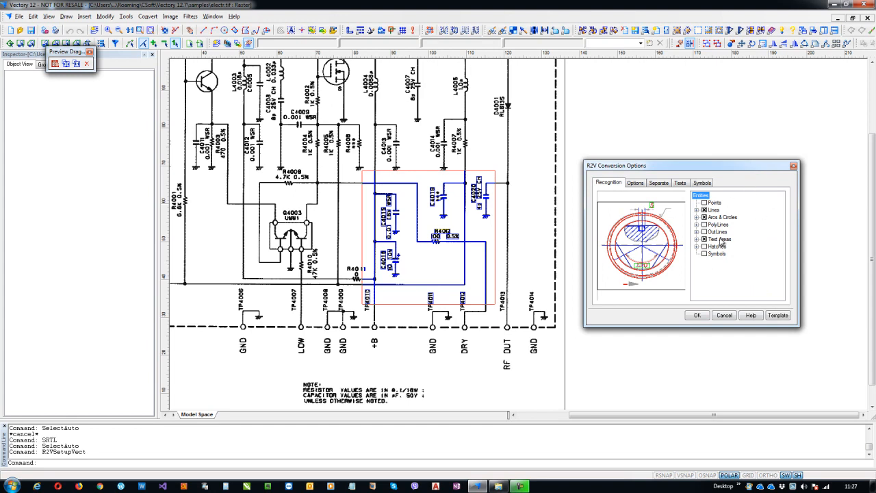
click(639, 185)
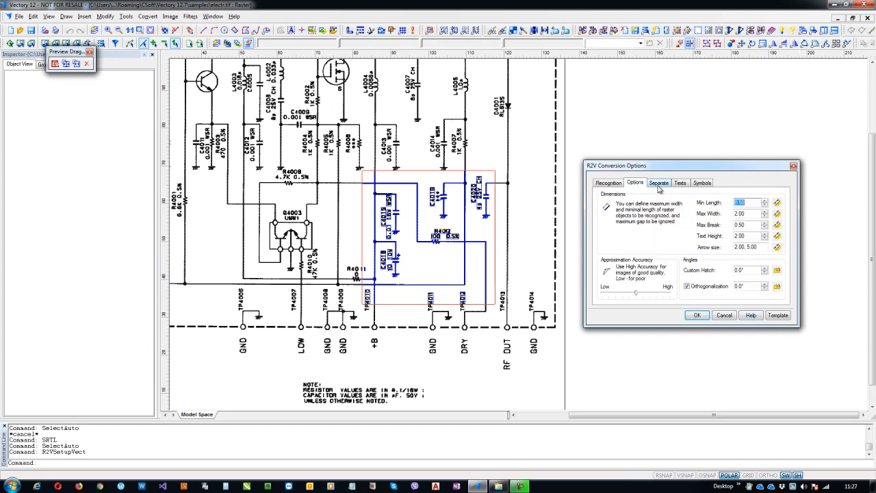
click(661, 183)
click(680, 183)
click(703, 183)
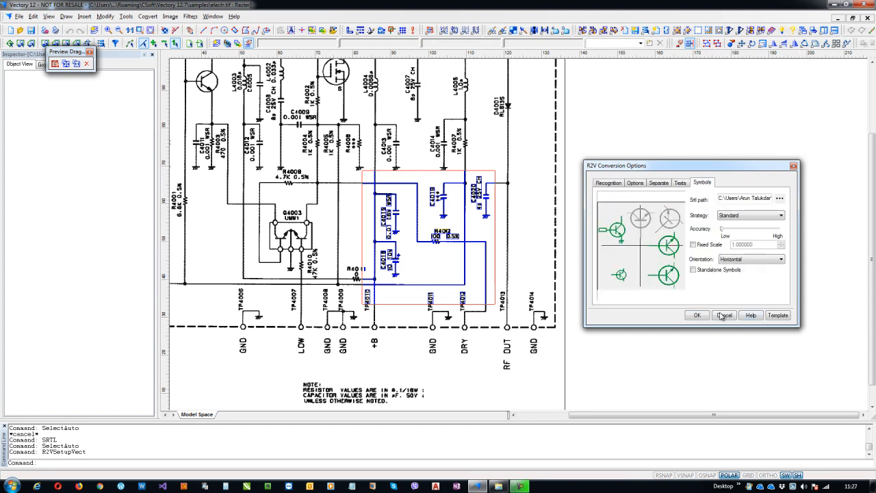
click(697, 316)
Run Raster2Vector on the electr.tif circuit diagram.
scroll(245, 195, down, 5)
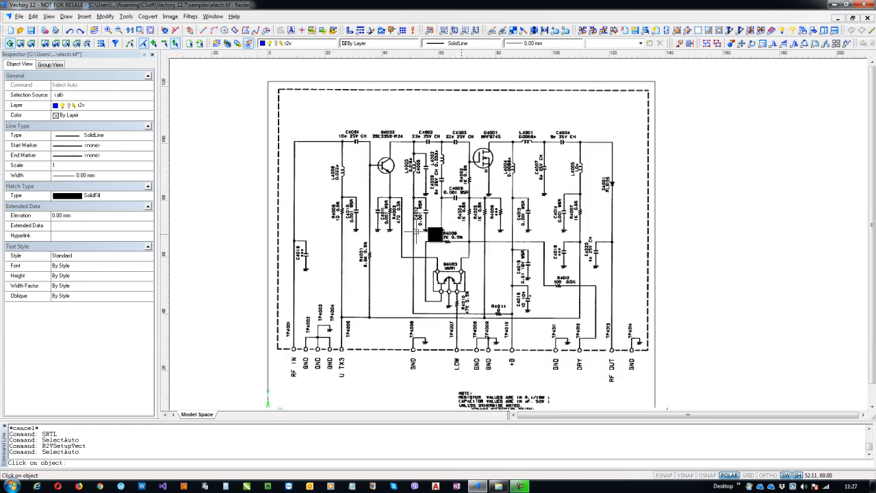
click(148, 17)
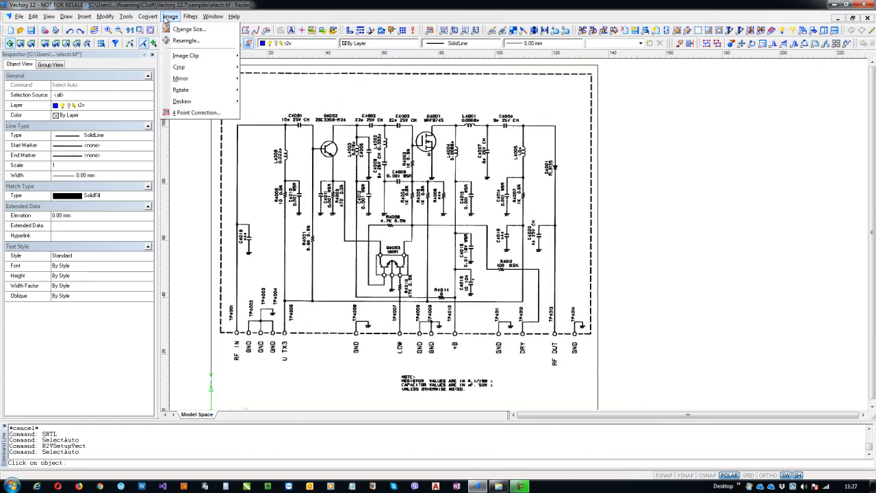
click(164, 29)
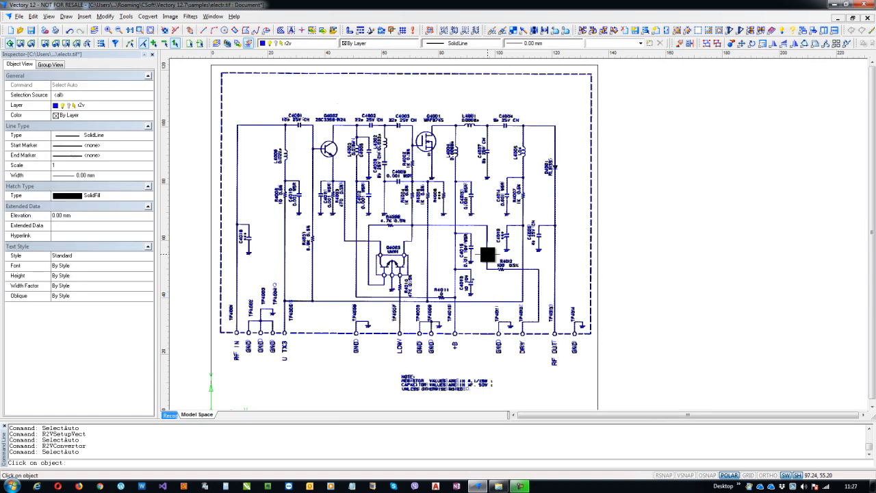
Examine the vectorized lines, component symbols and text labels across the circuit diagram.
scroll(421, 322, up, 4)
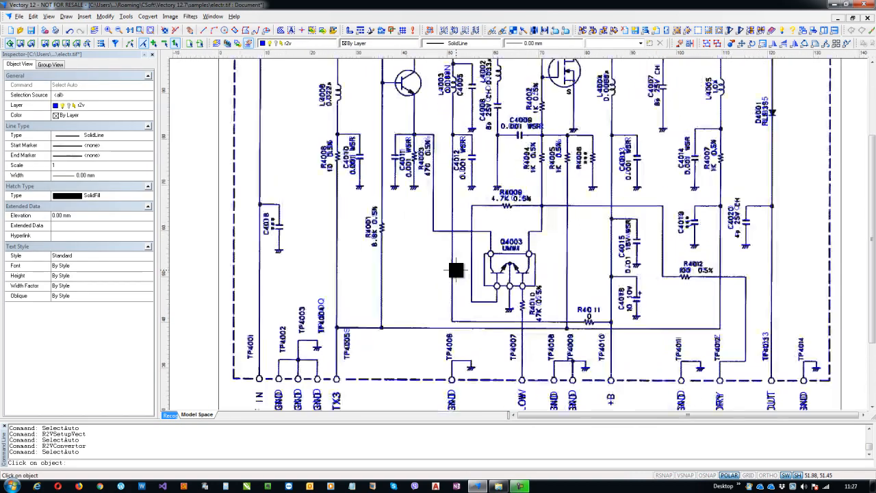
drag(384, 240, 346, 158)
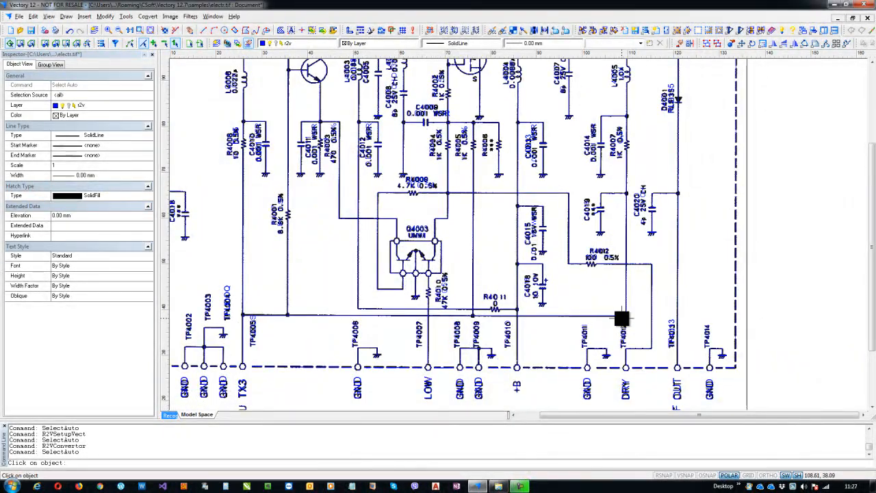
scroll(534, 301, down, 1)
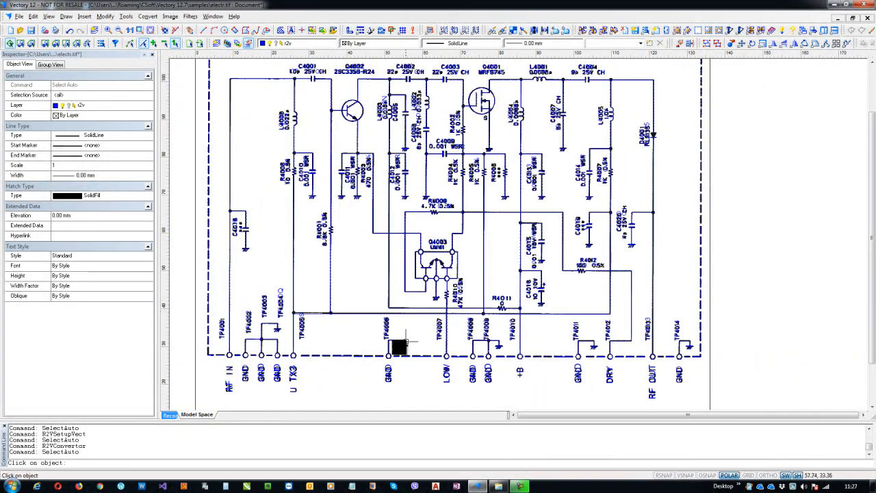
scroll(253, 329, up, 4)
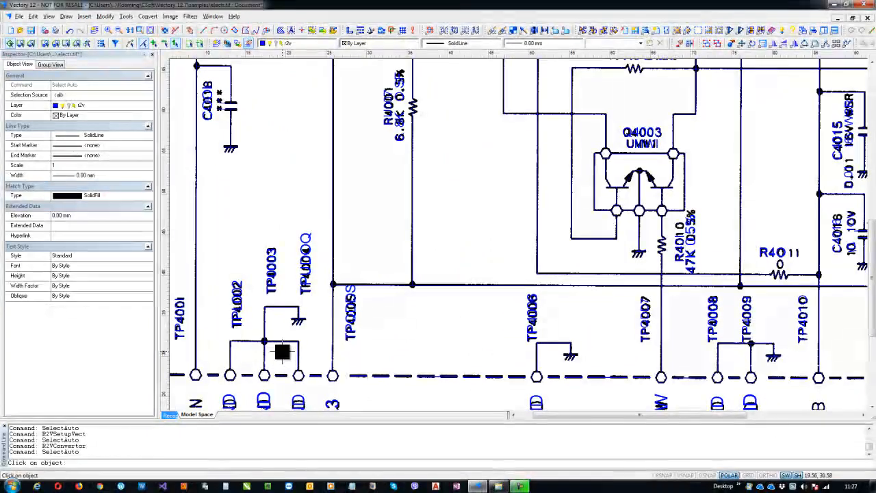
scroll(329, 263, down, 4)
scroll(322, 267, down, 1)
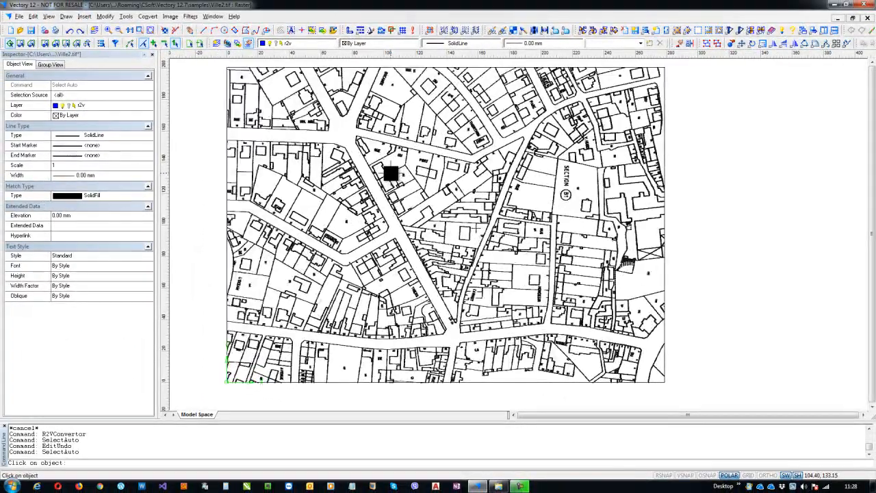
Run Raster2Vector on the Ville2.tif street map.
drag(420, 172, 434, 213)
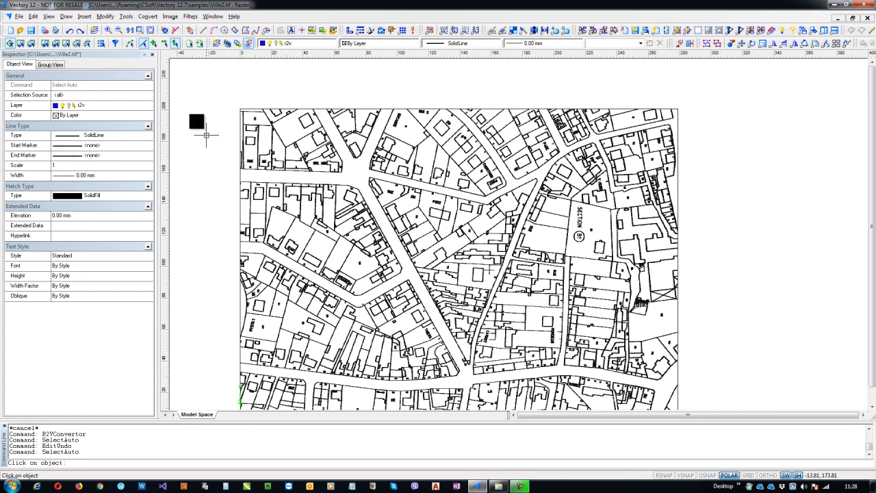
click(148, 16)
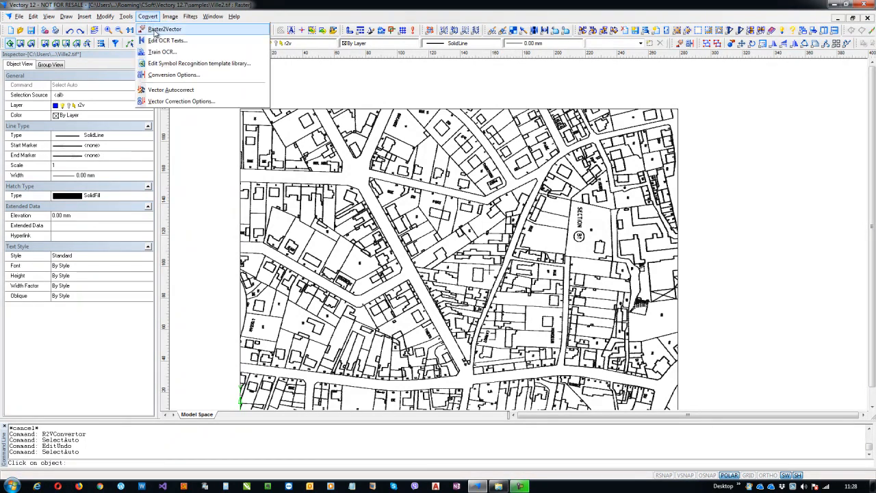
click(161, 29)
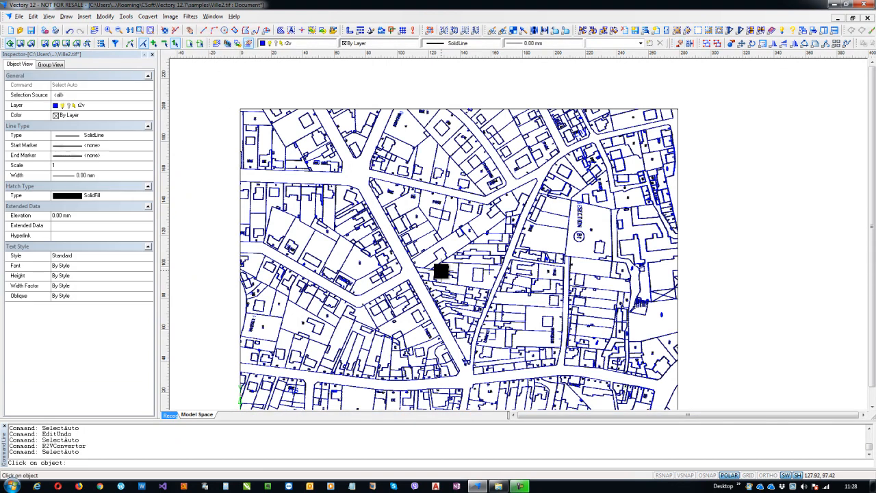
Examine up close how the vector lines follow the raster parcel and building outlines on the Ville2.tif map.
scroll(411, 289, up, 3)
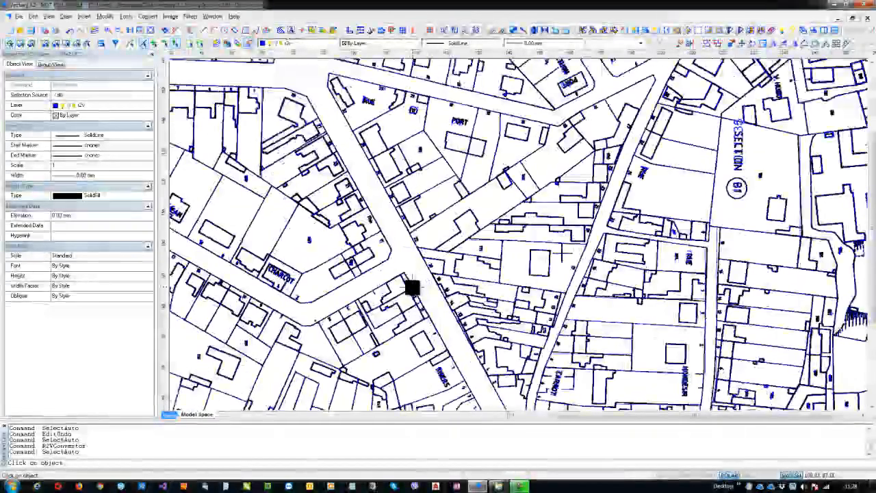
scroll(411, 289, up, 2)
scroll(347, 290, up, 5)
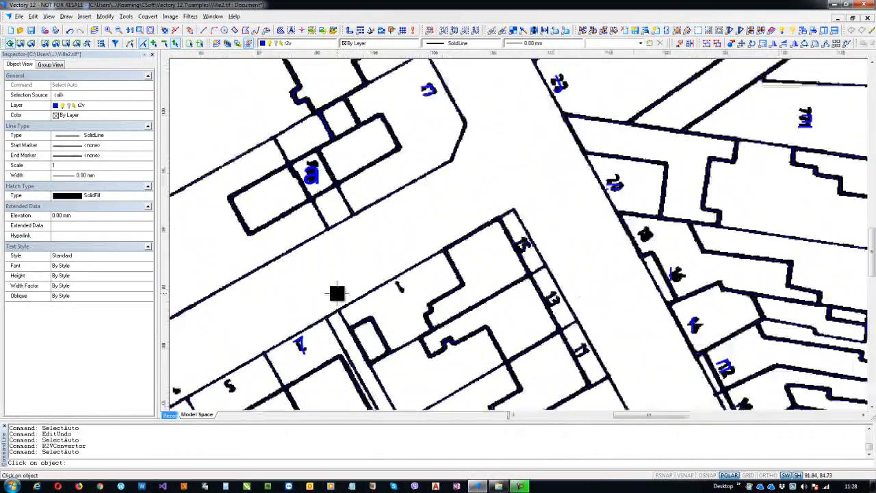
scroll(352, 299, up, 2)
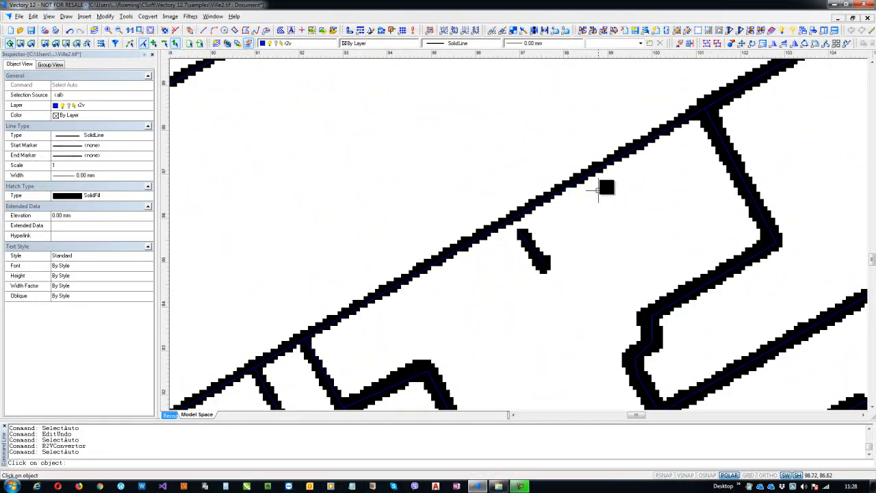
scroll(607, 186, up, 3)
drag(622, 205, 495, 124)
drag(580, 261, 549, 121)
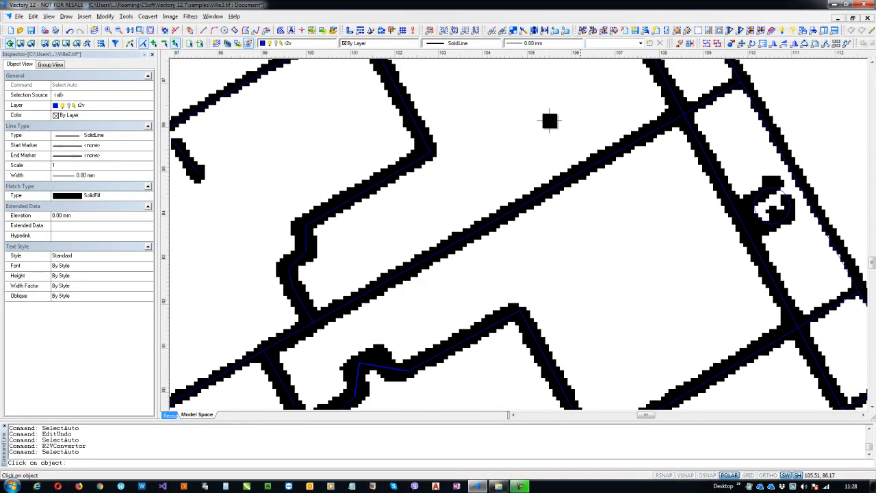
drag(346, 309, 447, 215)
drag(368, 278, 552, 180)
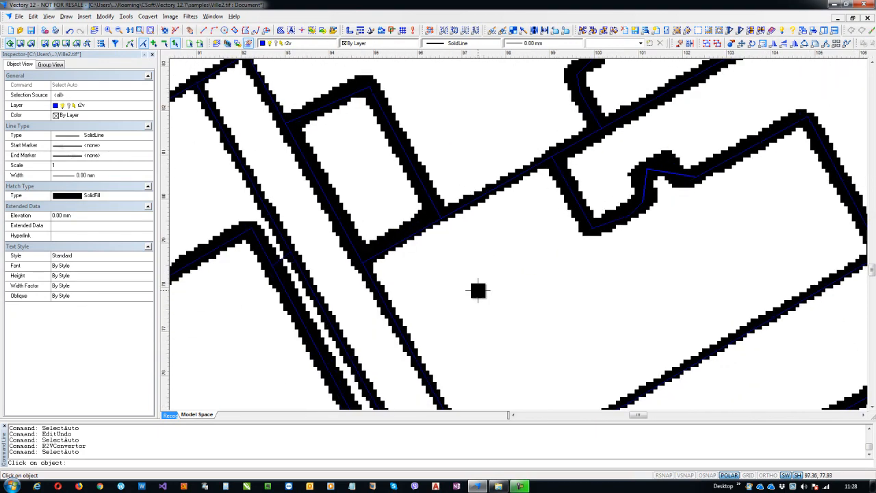
drag(479, 293, 435, 149)
drag(596, 244, 573, 325)
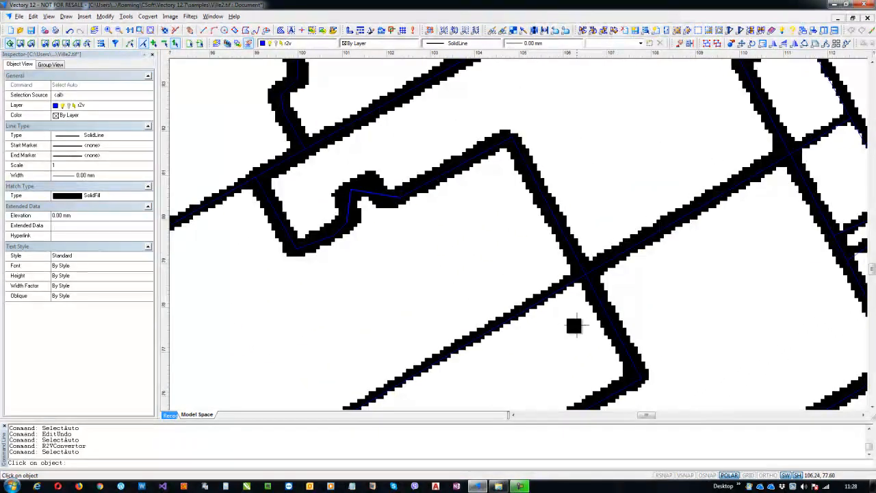
key(Escape)
scroll(493, 289, down, 5)
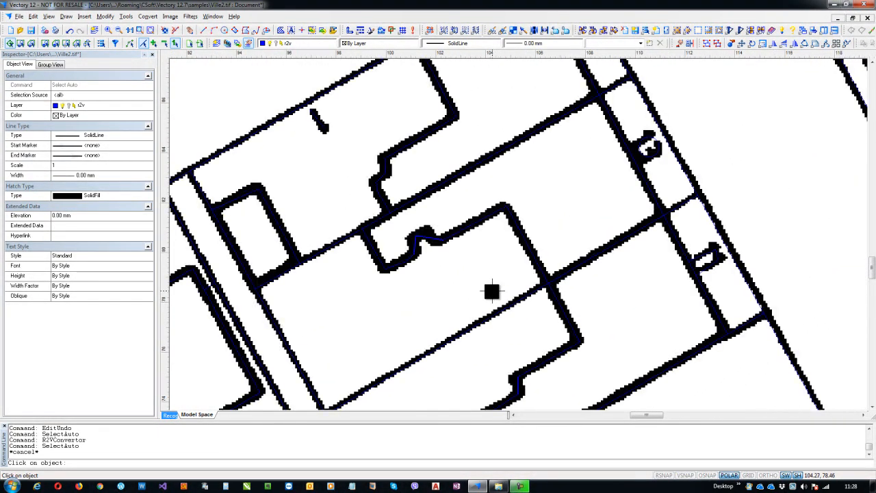
scroll(478, 286, down, 5)
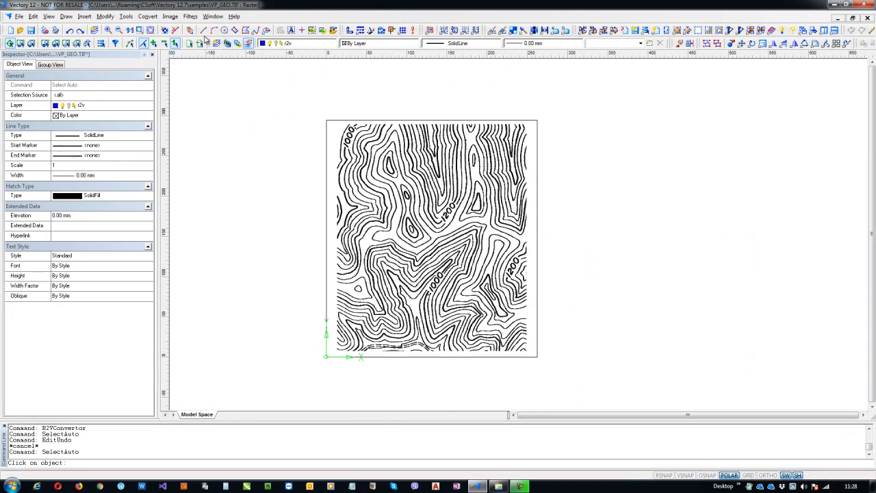
Run Raster2Vector on the VP_GEO.TIF contour map and view the whole converted map.
scroll(430, 245, up, 3)
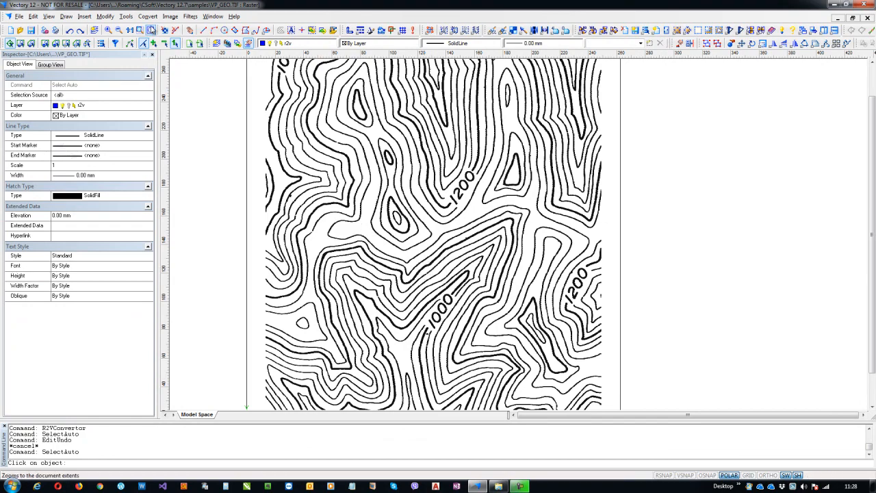
click(148, 16)
click(160, 29)
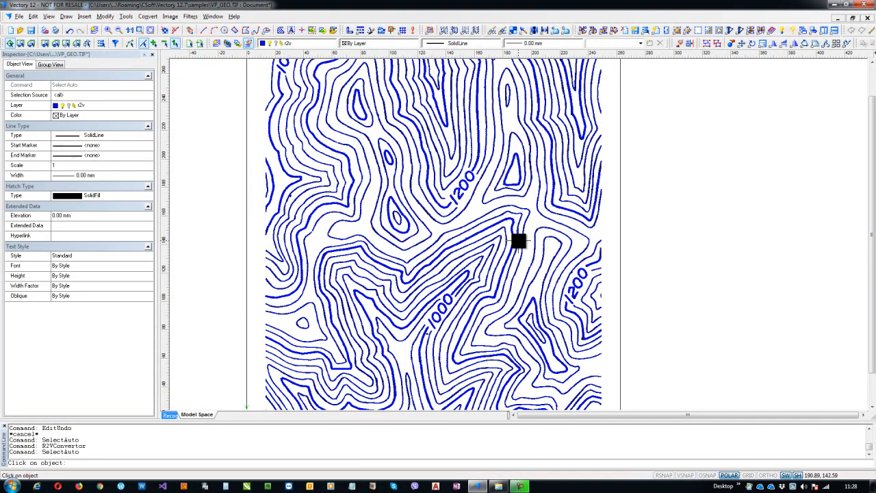
scroll(459, 190, down, 2)
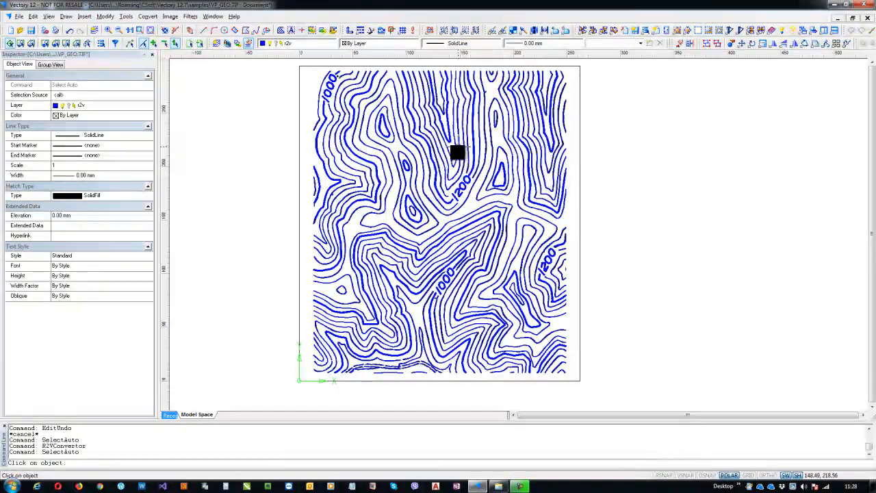
Save the vectorized contour map as VP_GEO in AutoCAD DXF format in the Vectory folder on drive F.
click(19, 16)
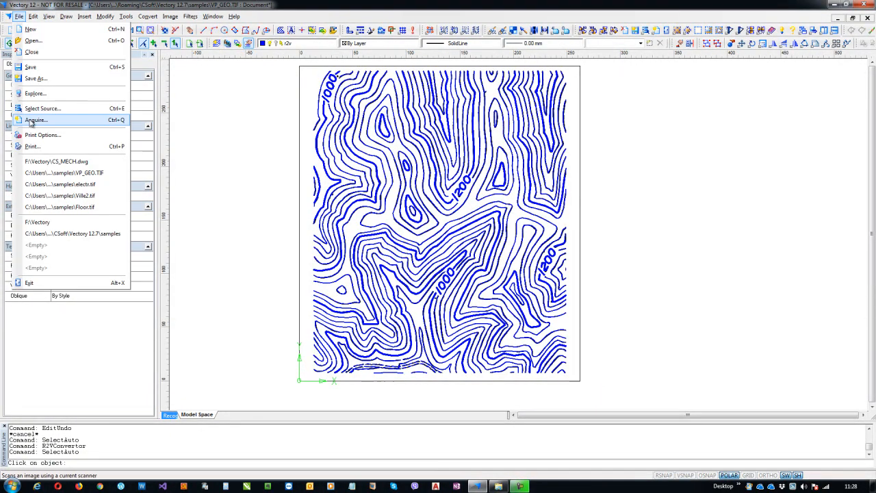
click(51, 80)
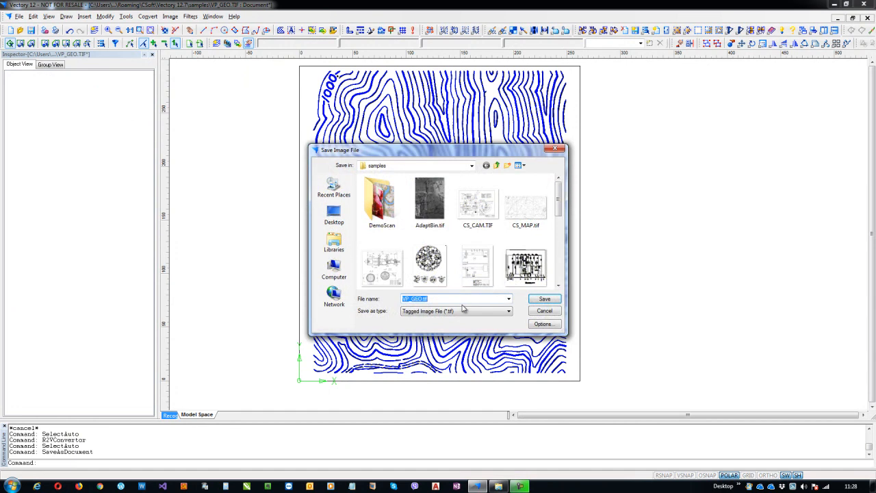
click(335, 271)
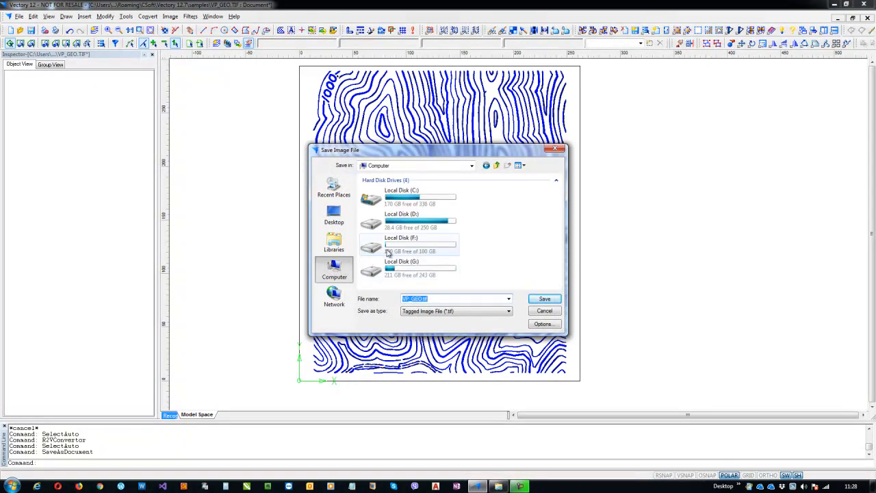
double_click(425, 248)
double_click(381, 179)
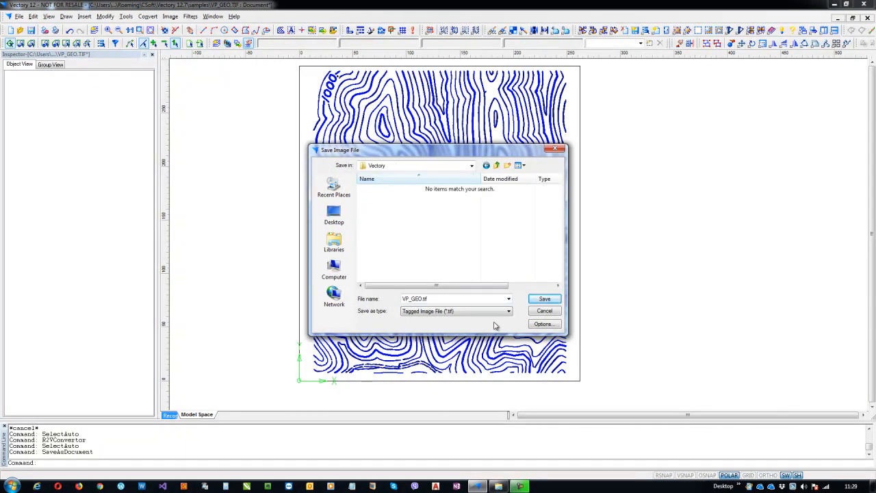
click(476, 313)
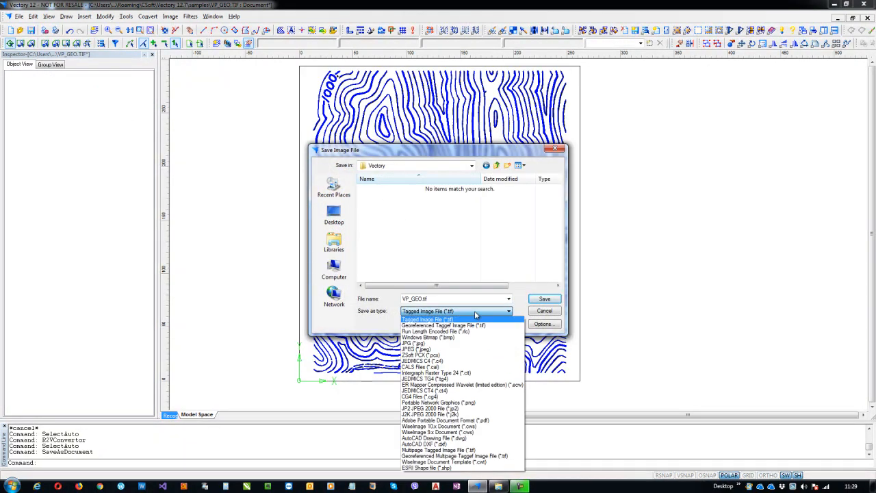
click(475, 445)
click(544, 299)
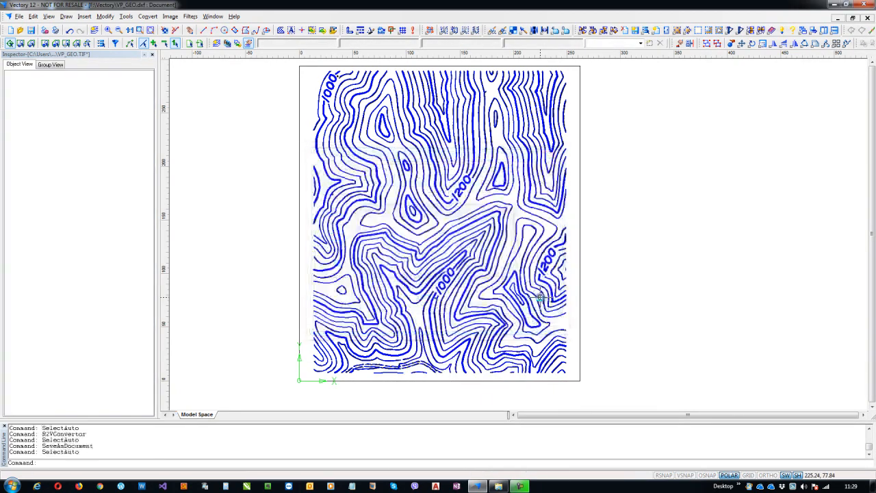
Close the converted contour map document and reopen the saved VP_GEO.dxf from the Vectory folder to view the whole map.
click(868, 17)
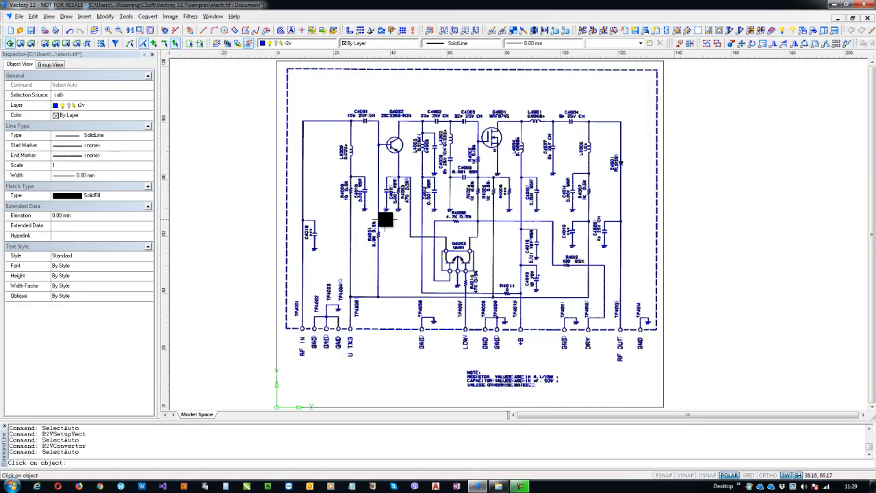
click(21, 30)
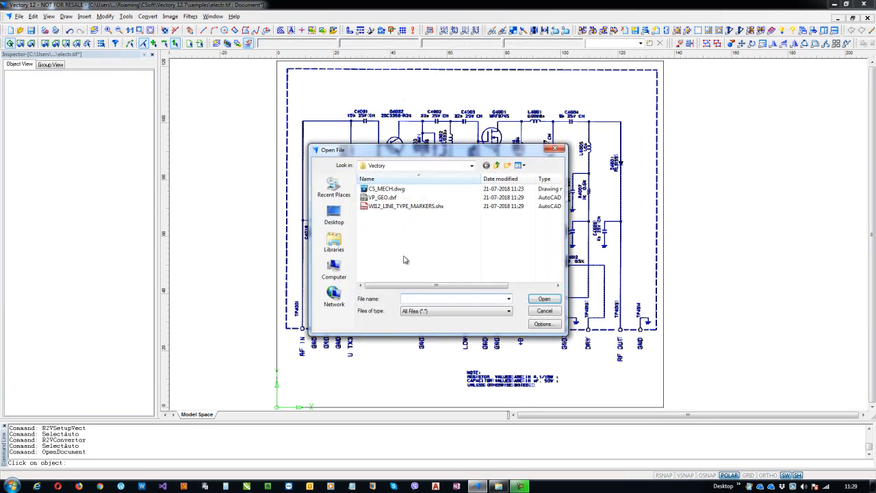
double_click(385, 197)
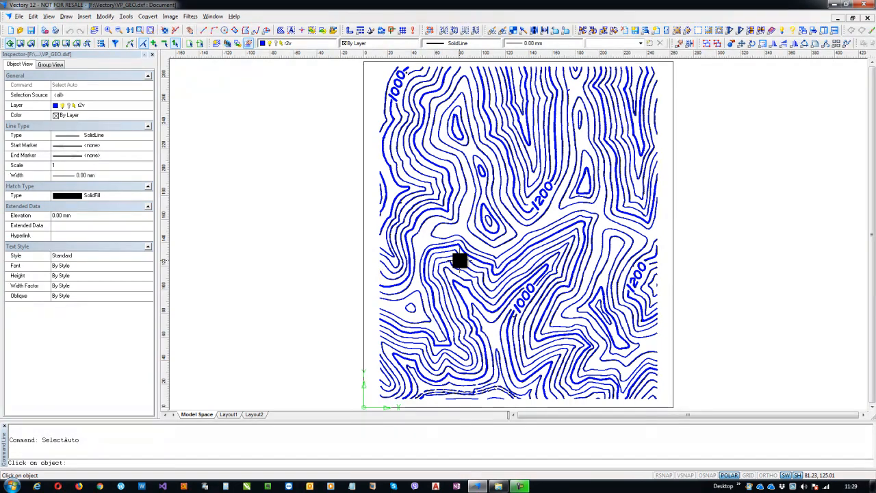
scroll(358, 283, down, 1)
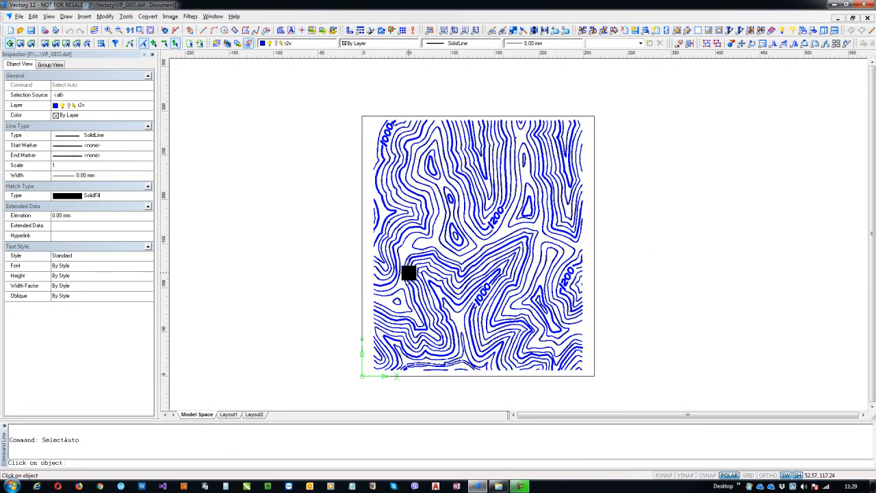
Look through the open electr.tif, CS_MAP.tif and Ville2.tif conversions, and examine the section B-B view in CS_MECH.dwg up close.
key(ctrl+Tab)
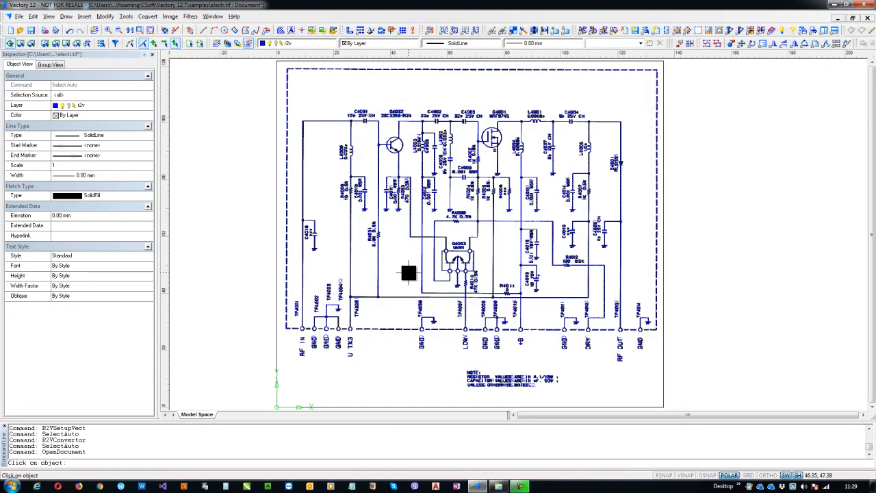
key(ctrl+Tab)
key(ctrl+Tab)
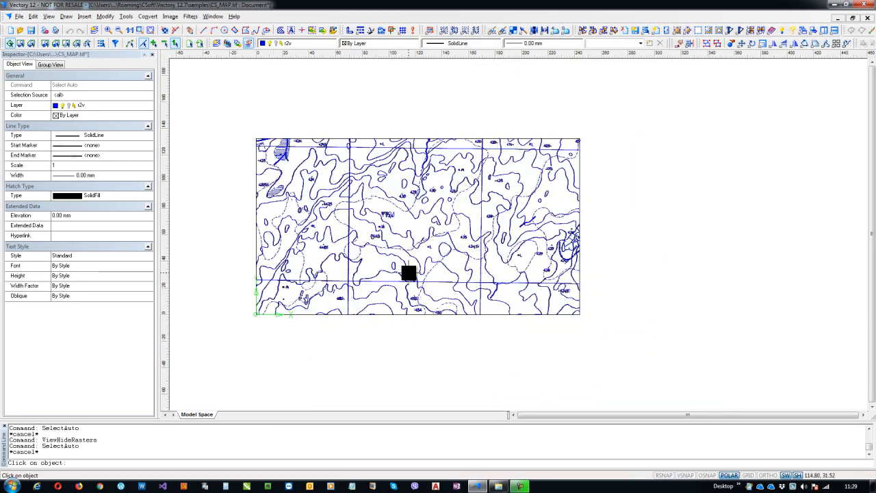
key(ctrl+Tab)
key(ctrl+Tab)
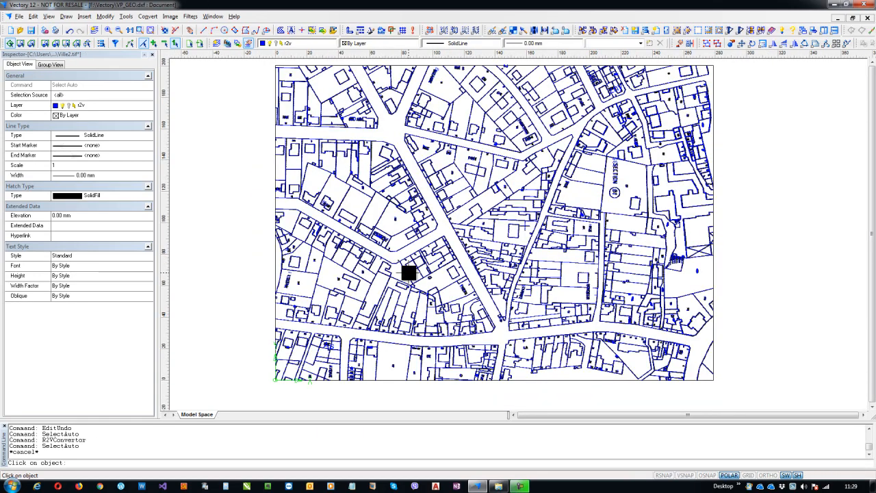
key(ctrl+Tab)
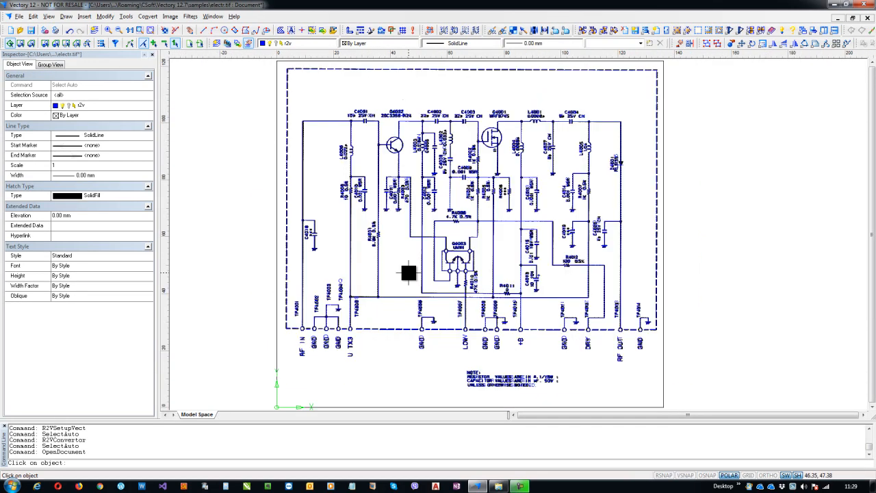
key(ctrl+Tab)
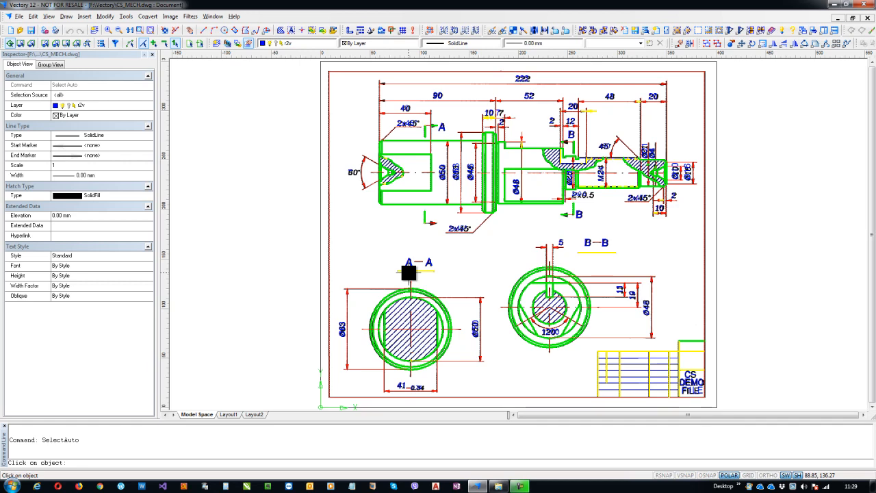
scroll(349, 266, down, 2)
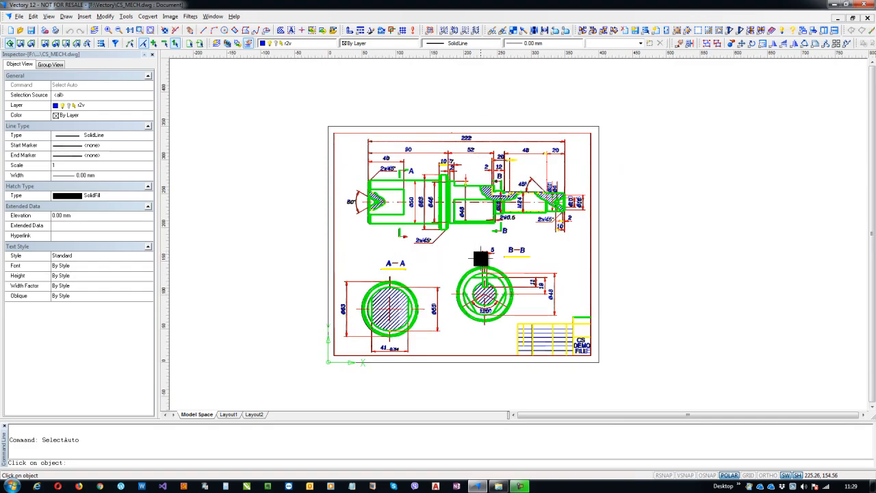
scroll(452, 263, up, 1)
scroll(351, 249, up, 2)
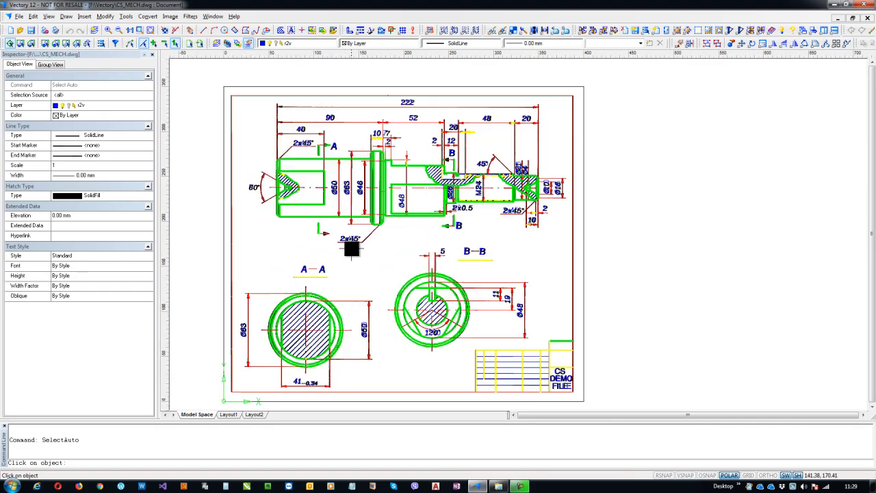
scroll(351, 249, up, 2)
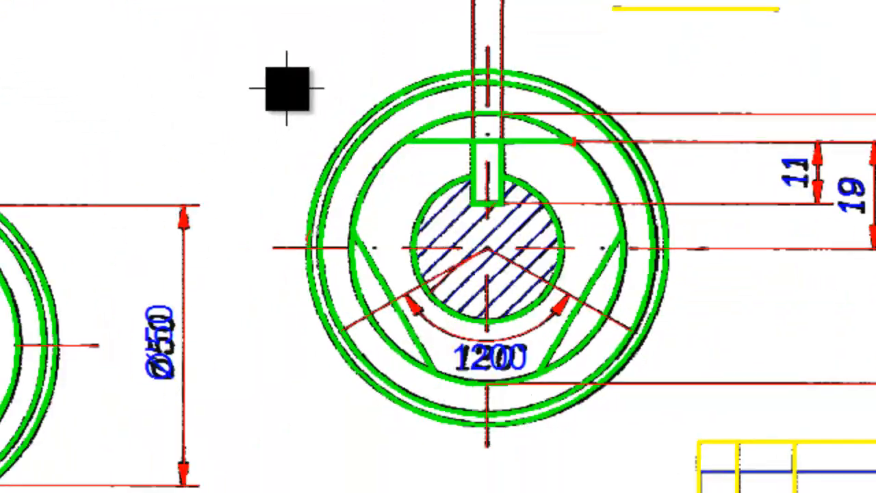